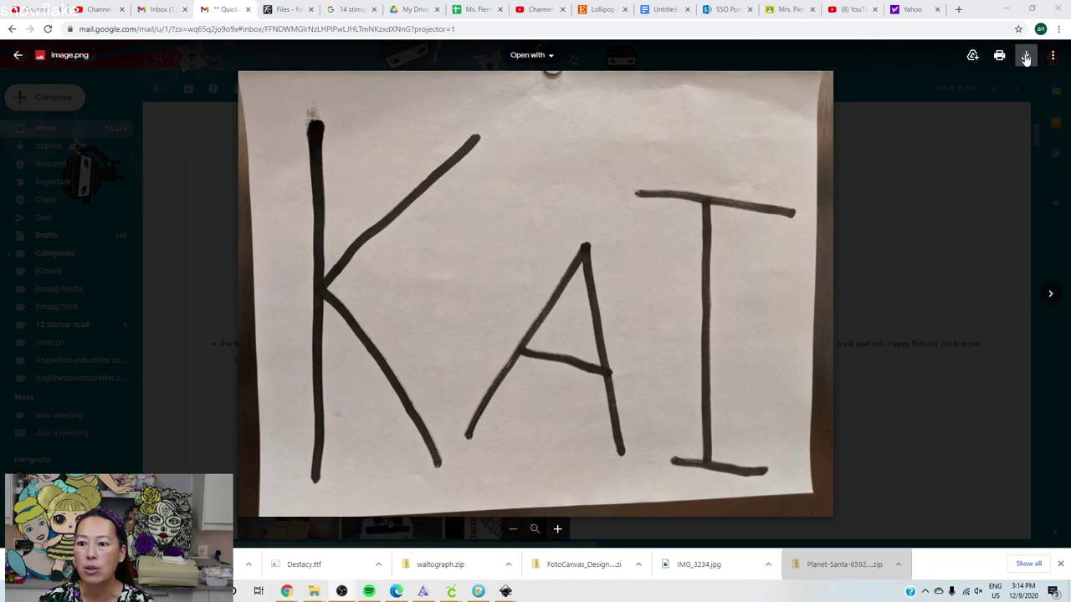
# Switch from Gmail's KAI photo preview back to the blank Cricut Design Space canvas
pyautogui.moveTo(451, 591)
pyautogui.click(528, 545)
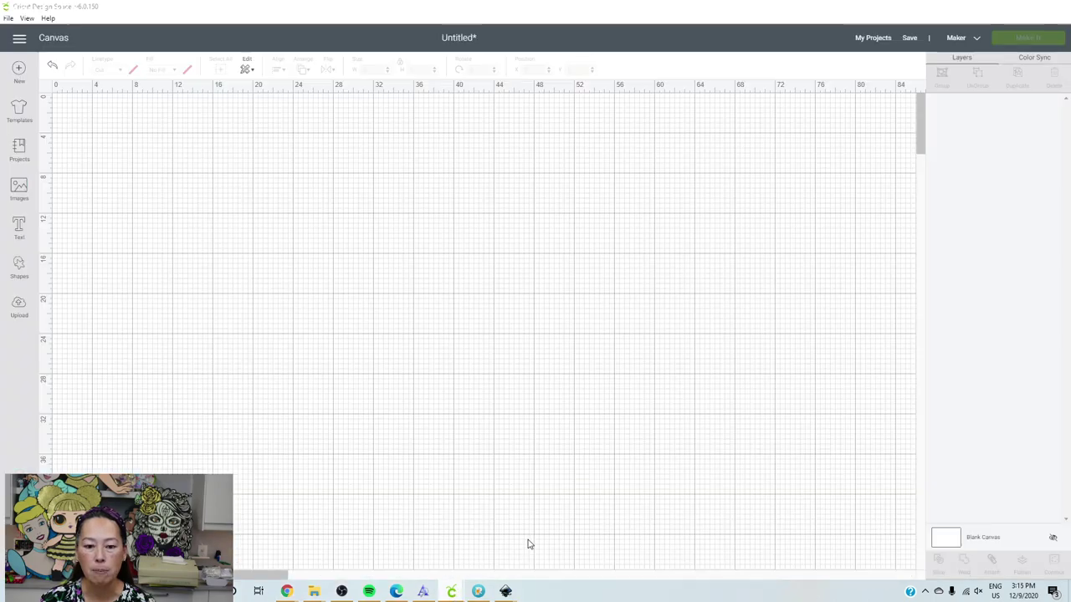
# Go to the Upload page and close the uploaded-images library without inserting anything
pyautogui.click(19, 307)
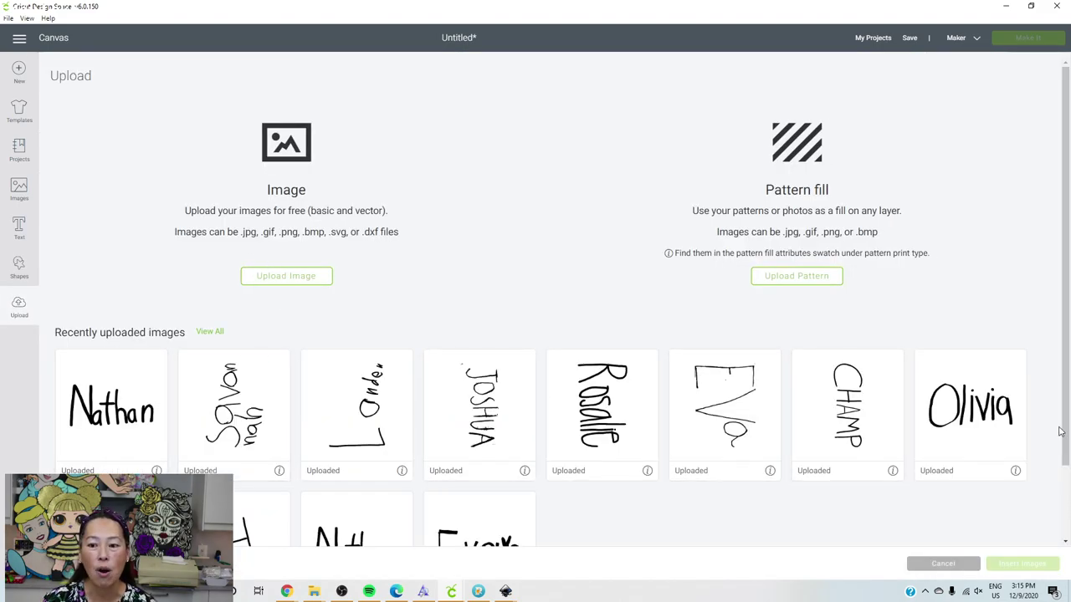
pyautogui.scroll(-2, 431, 502)
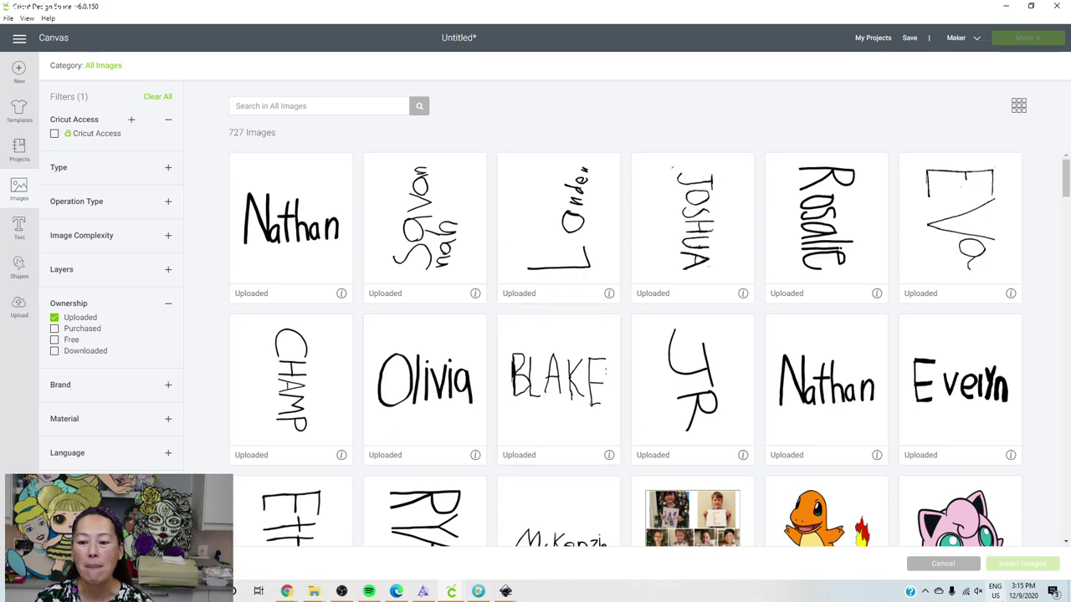
pyautogui.click(970, 569)
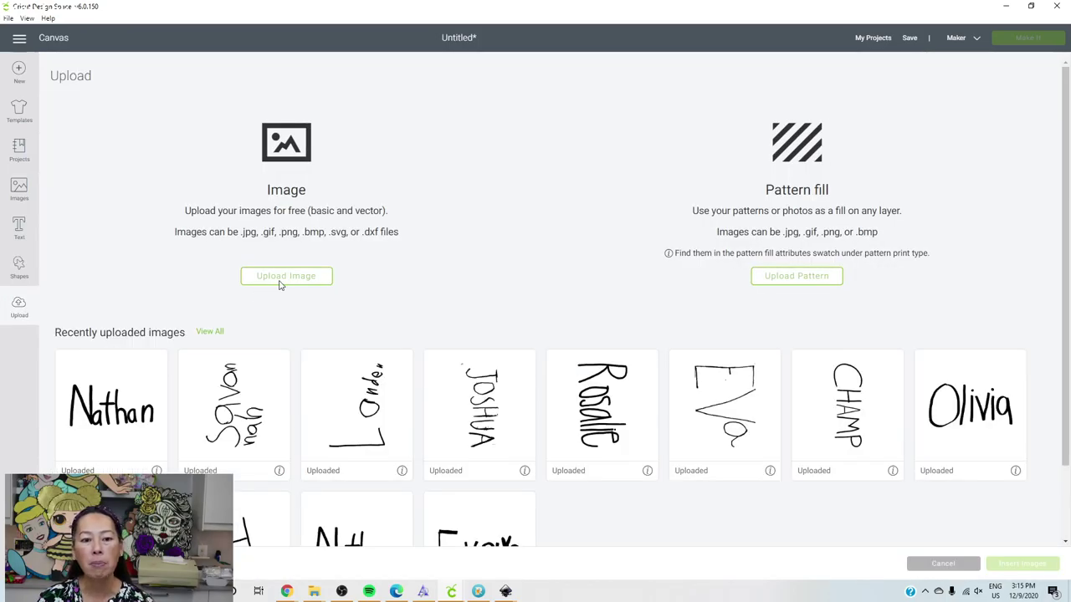
# Upload the 'image' photo file from the Downloads folder
pyautogui.click(277, 281)
pyautogui.click(550, 306)
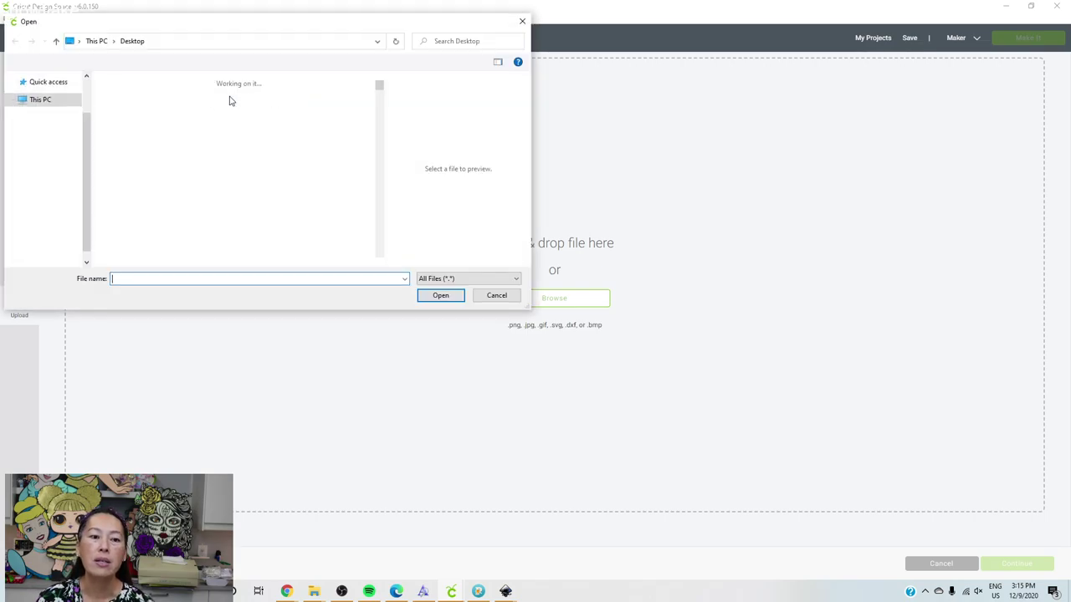
pyautogui.scroll(2, 64, 112)
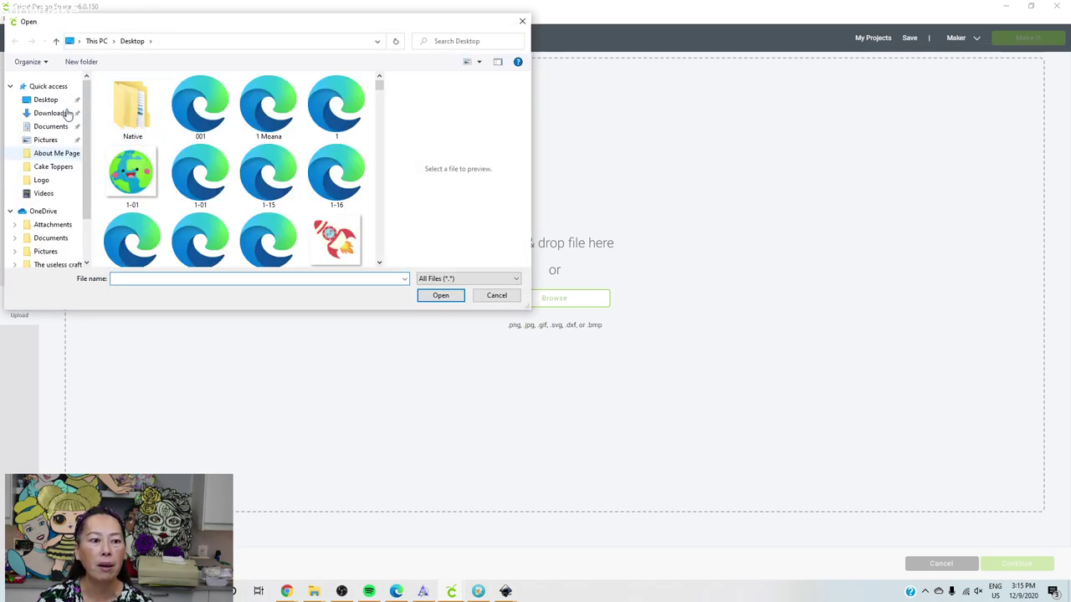
pyautogui.click(50, 113)
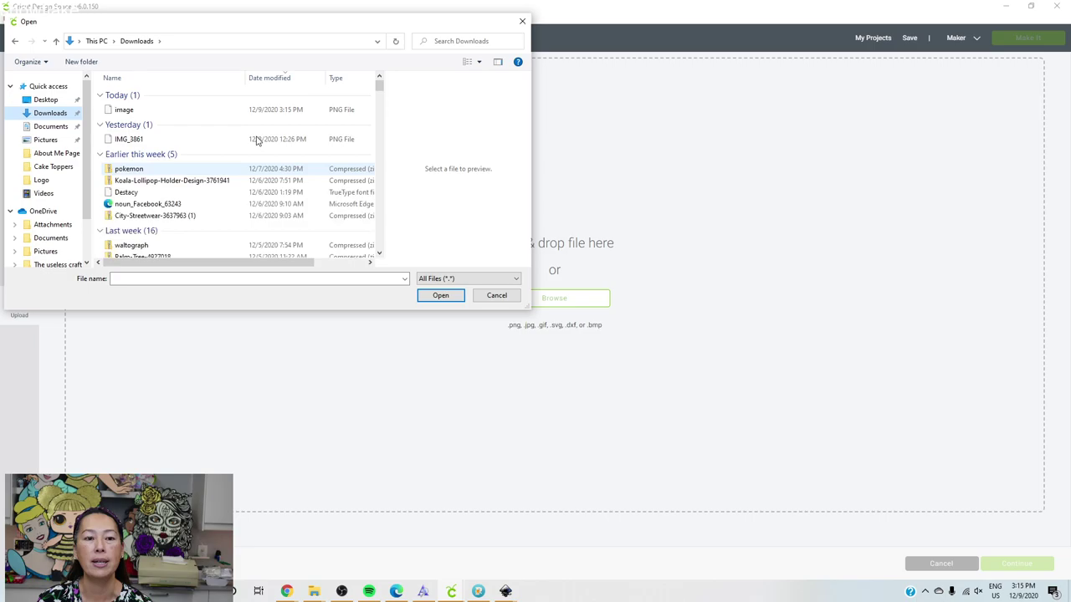
pyautogui.doubleClick(137, 109)
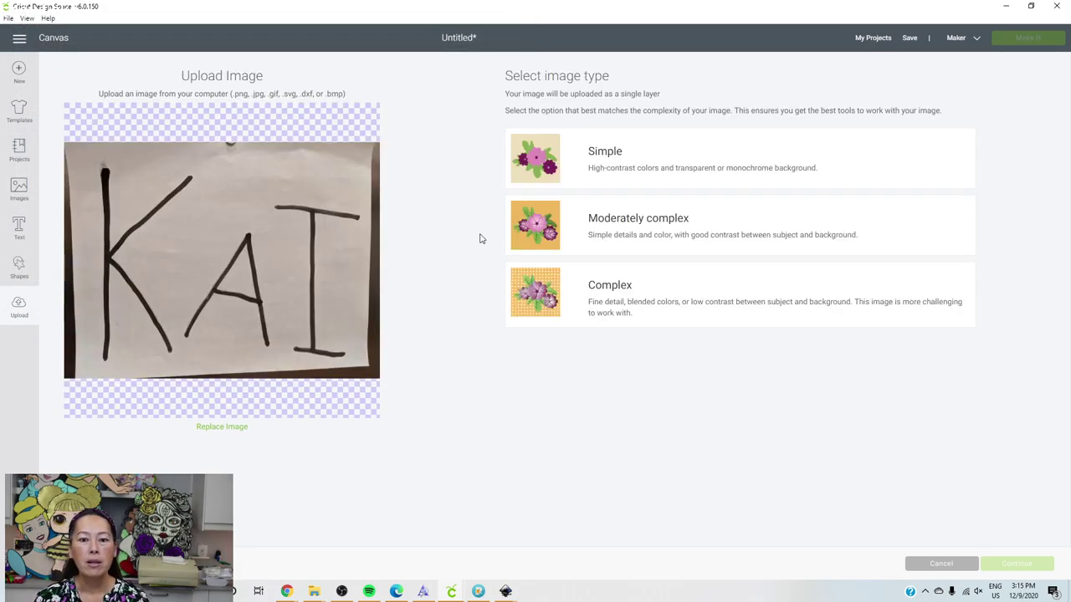
# Set the image type to Moderately complex and zoom out to fit the whole KAI sheet
pyautogui.click(653, 228)
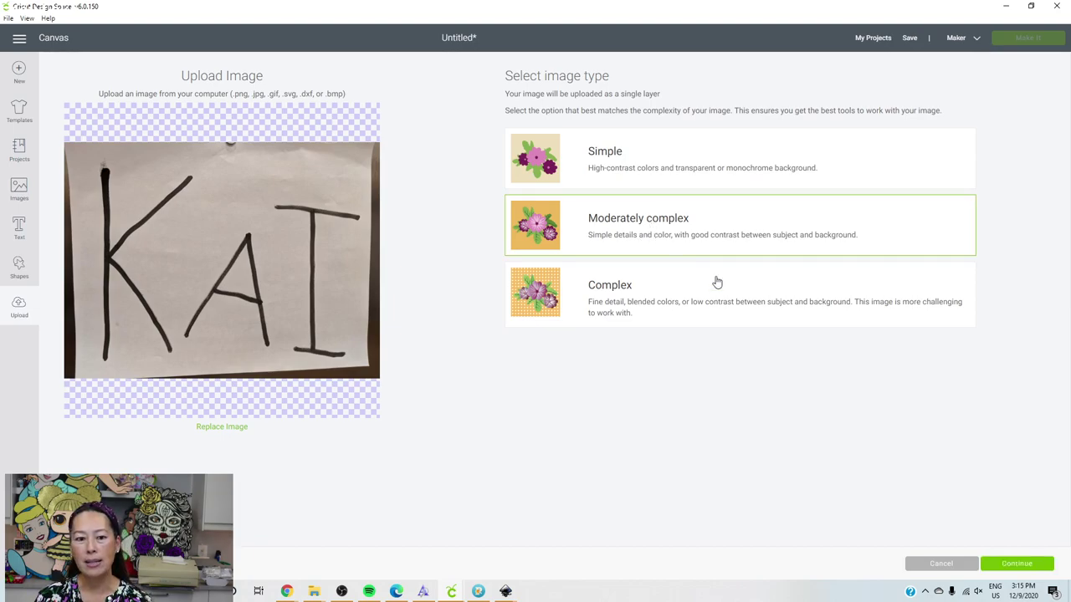
pyautogui.click(1004, 567)
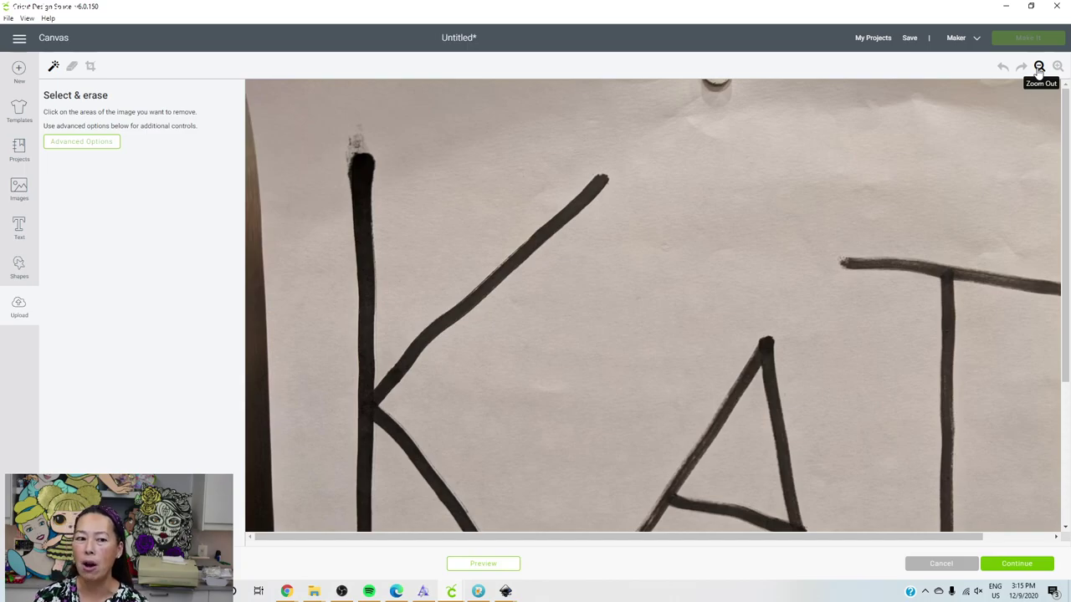
pyautogui.click(1038, 67)
pyautogui.click(1038, 67)
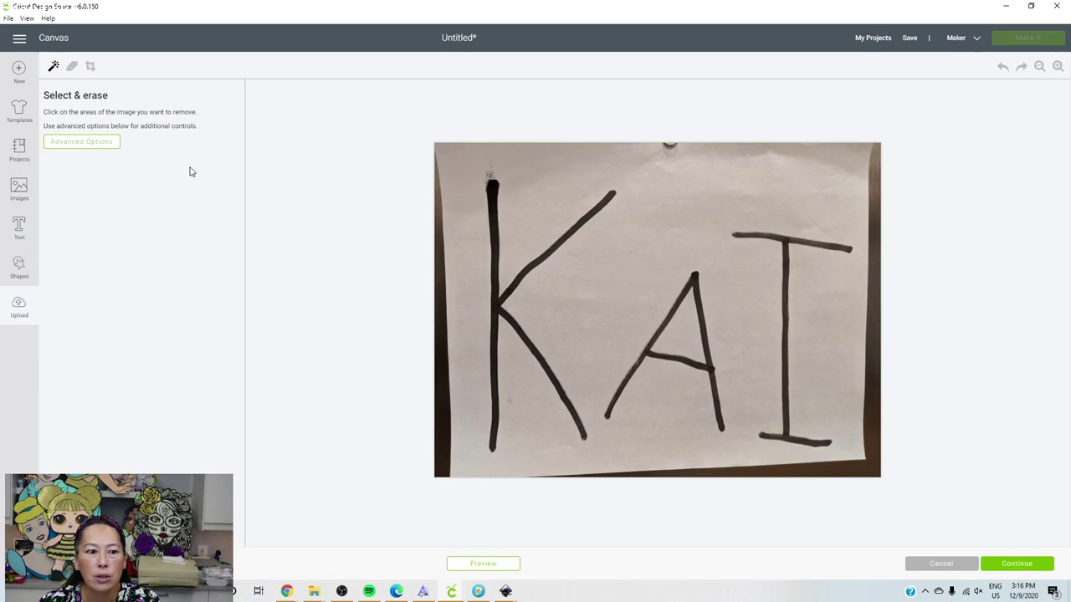
# Crop the photo down to the KAI letters and fit it in view
pyautogui.click(90, 66)
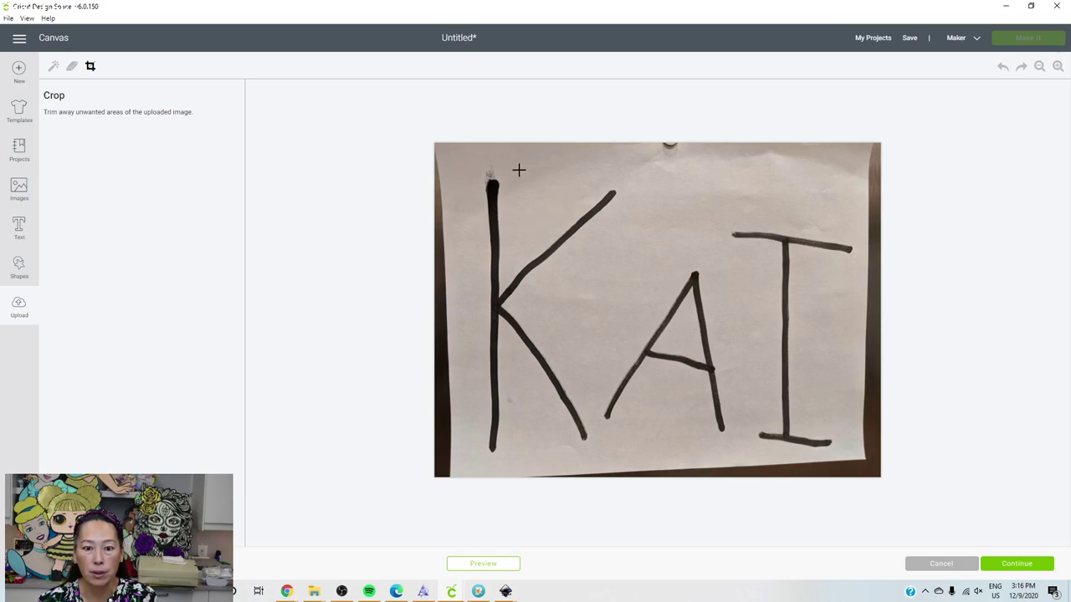
pyautogui.moveTo(465, 164); pyautogui.dragTo(858, 454)
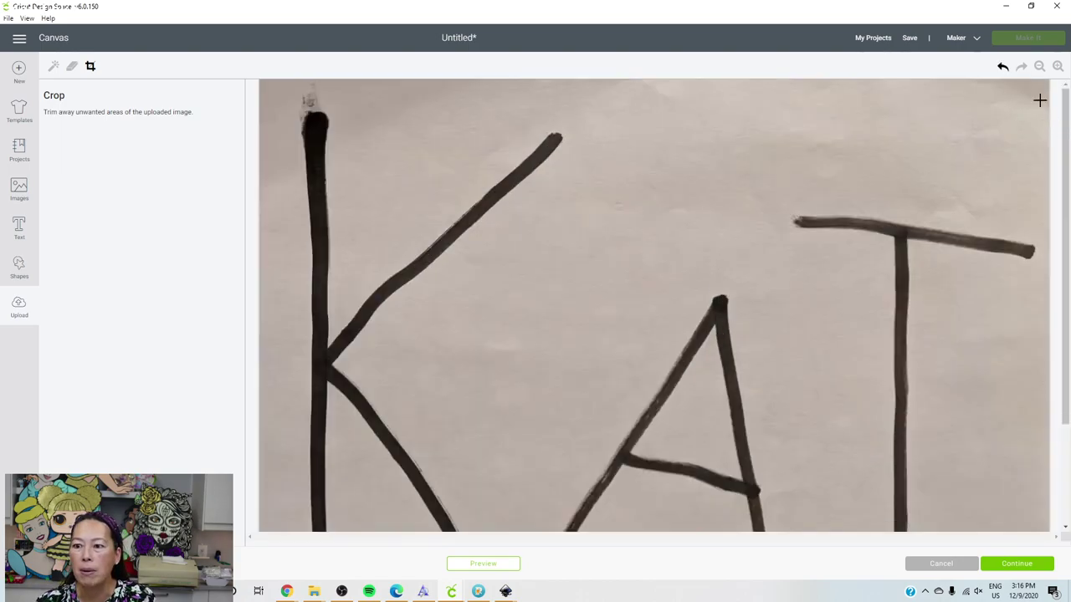
pyautogui.click(1039, 66)
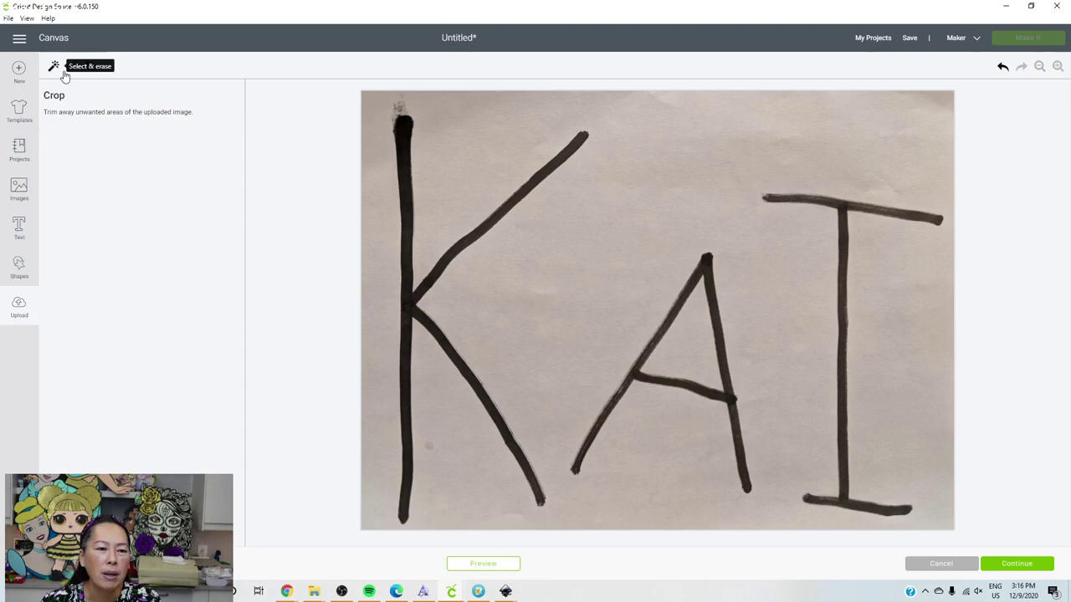
# Erase the paper background, the grey inside the A, and the patches along the top and beneath the I
pyautogui.click(50, 70)
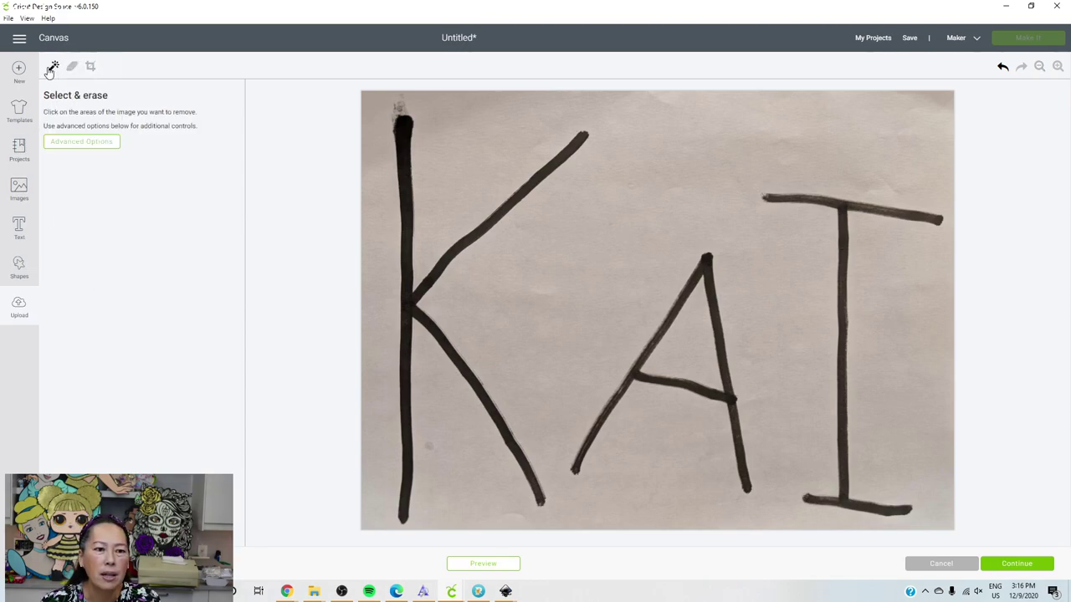
pyautogui.click(630, 209)
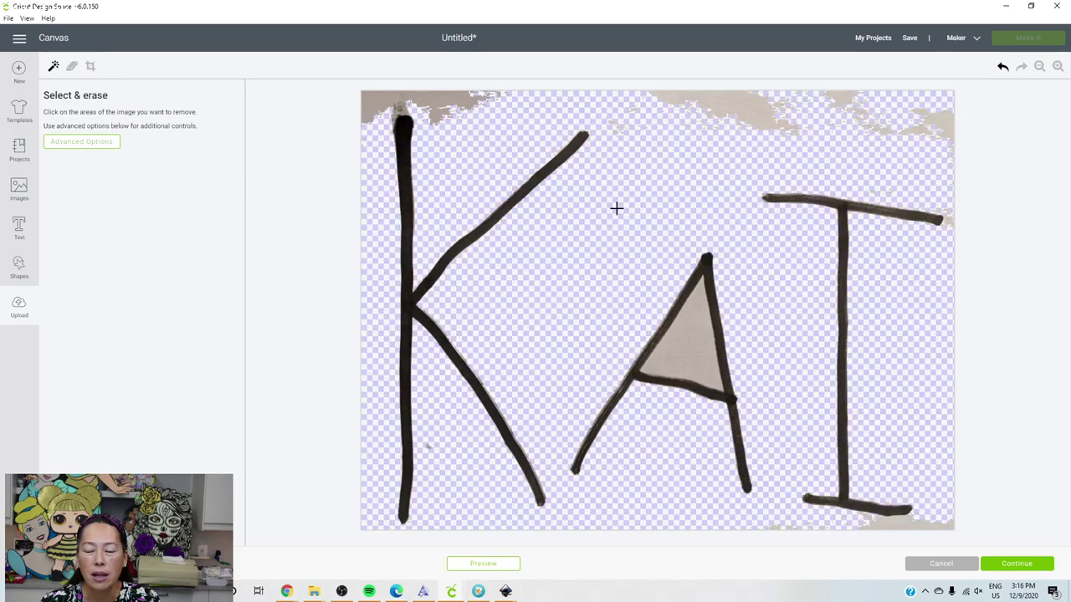
pyautogui.click(685, 349)
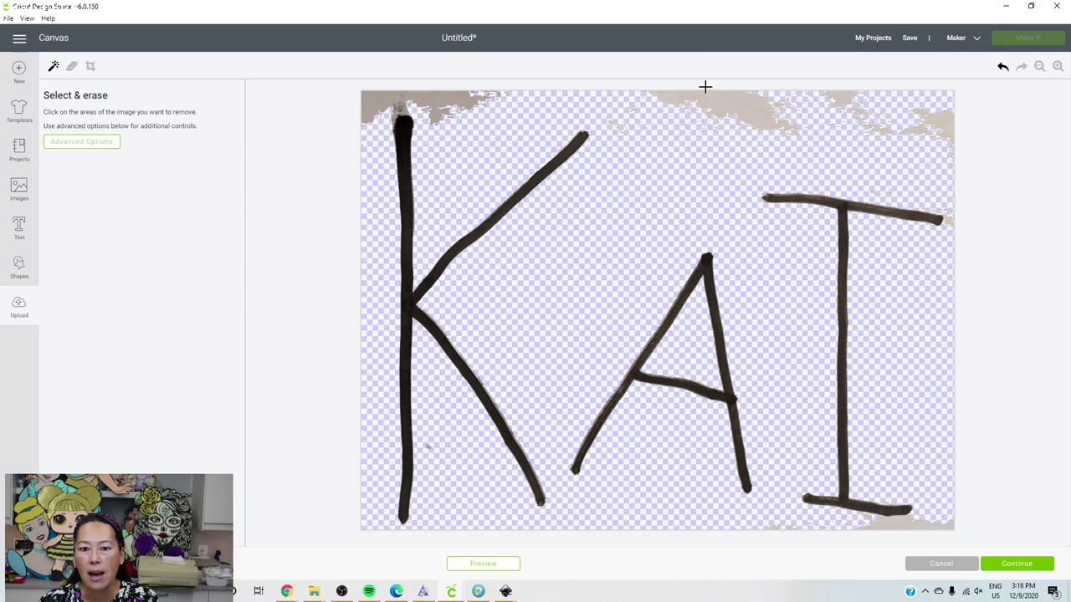
pyautogui.click(388, 98)
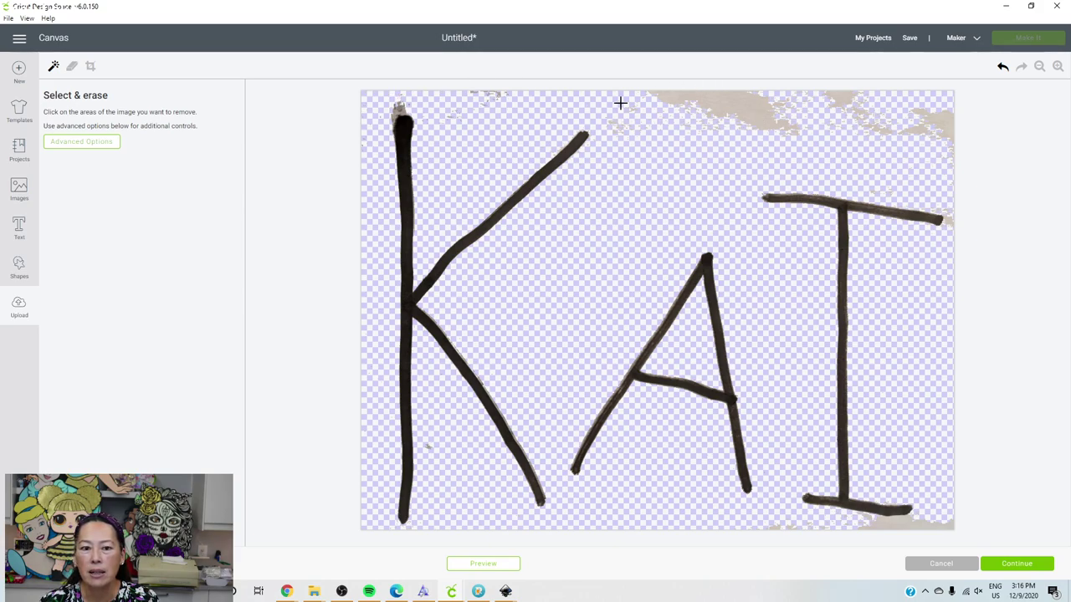
pyautogui.click(731, 106)
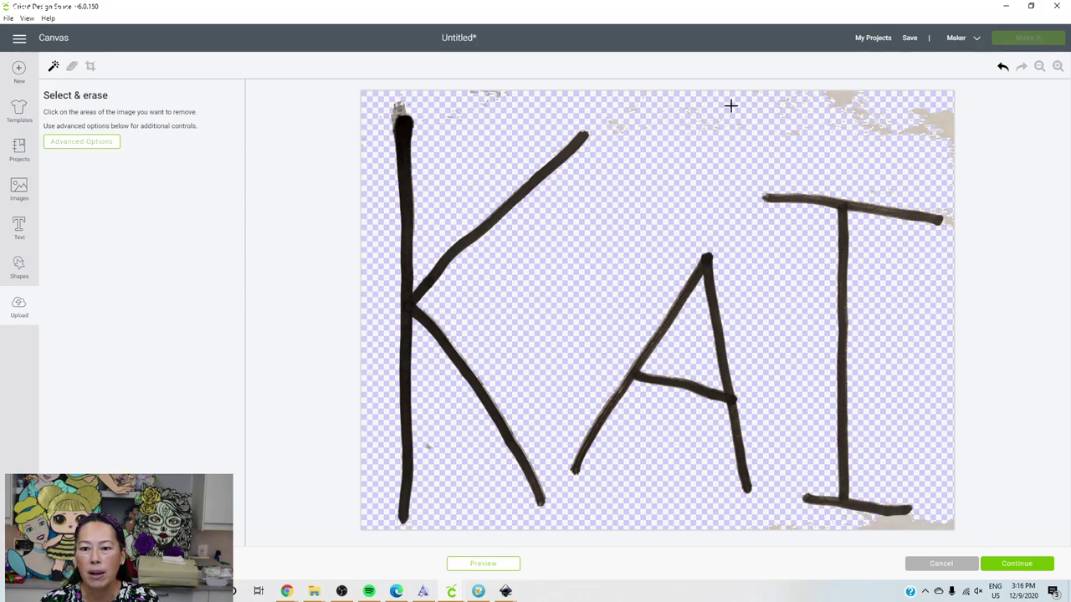
pyautogui.click(929, 122)
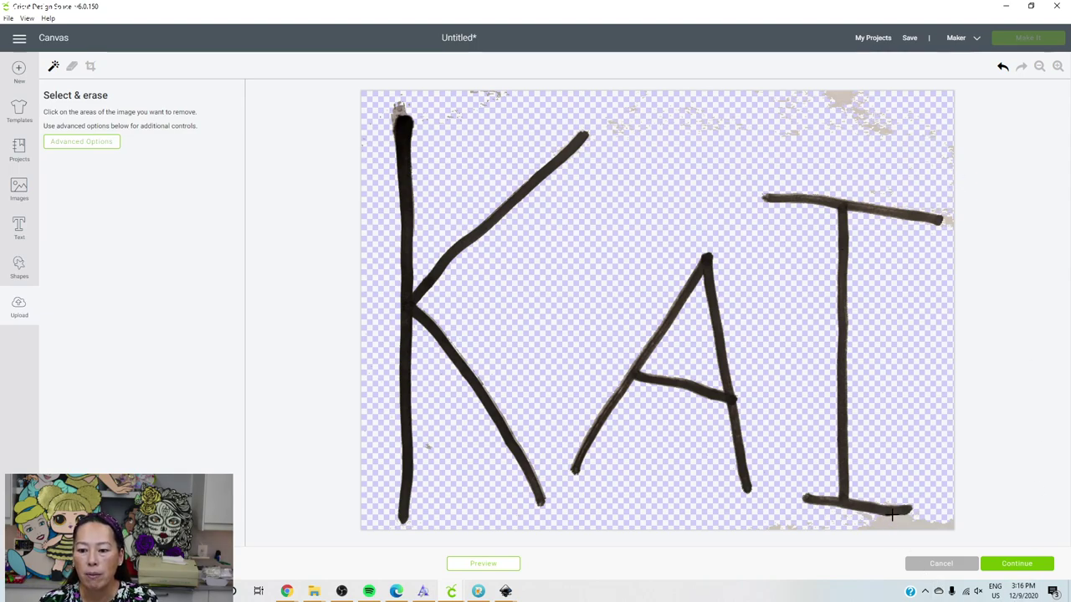
pyautogui.click(891, 523)
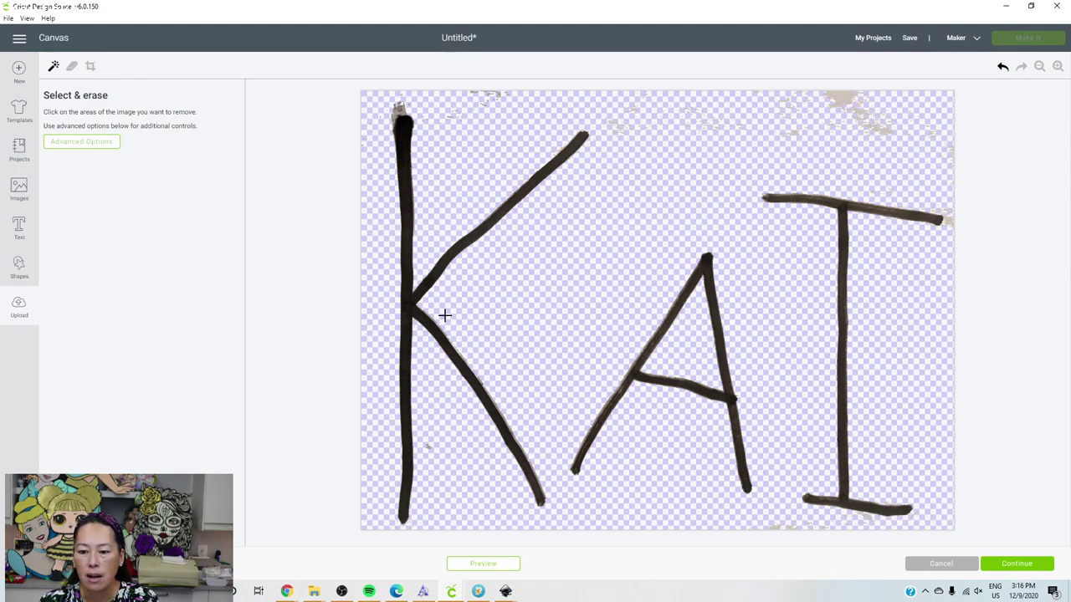
# Enlarge the eraser, scrub smudges along the top edge, and undo the mistaken K-stroke erase
pyautogui.click(72, 67)
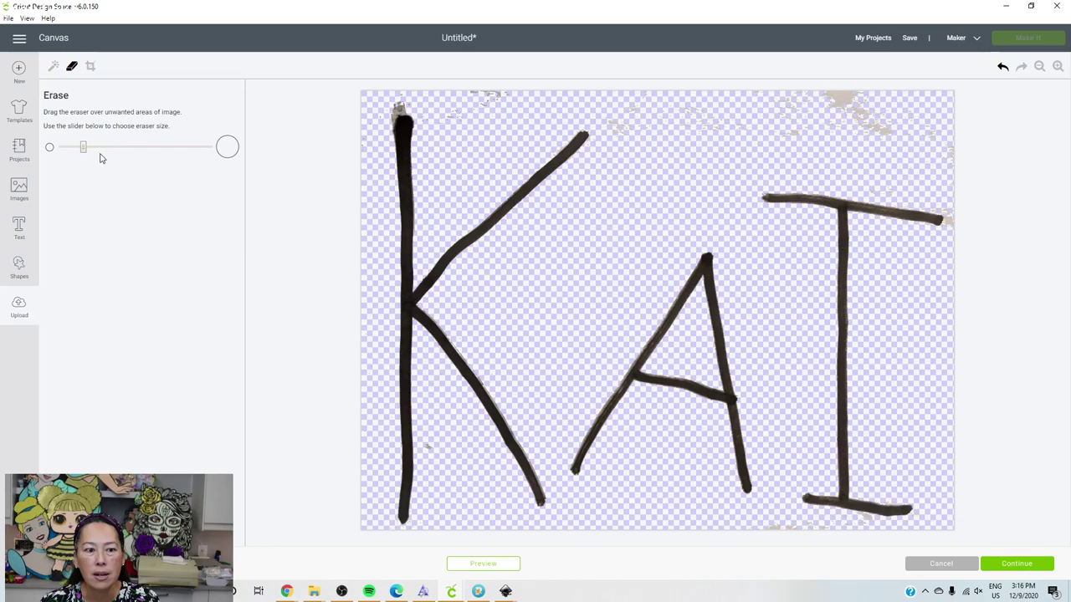
pyautogui.moveTo(84, 152); pyautogui.dragTo(100, 153)
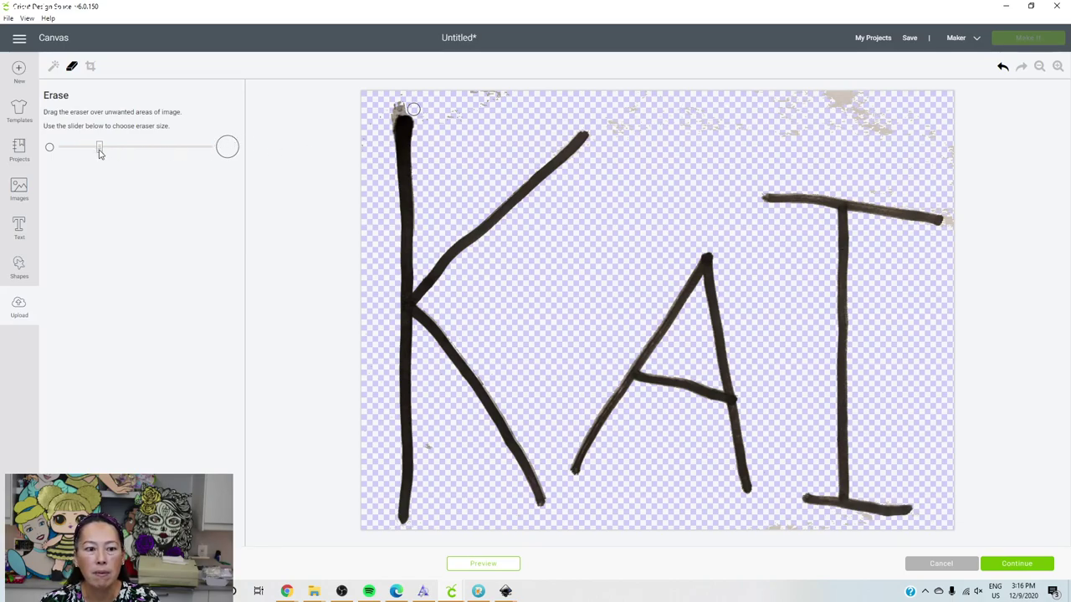
pyautogui.moveTo(100, 153); pyautogui.dragTo(193, 153)
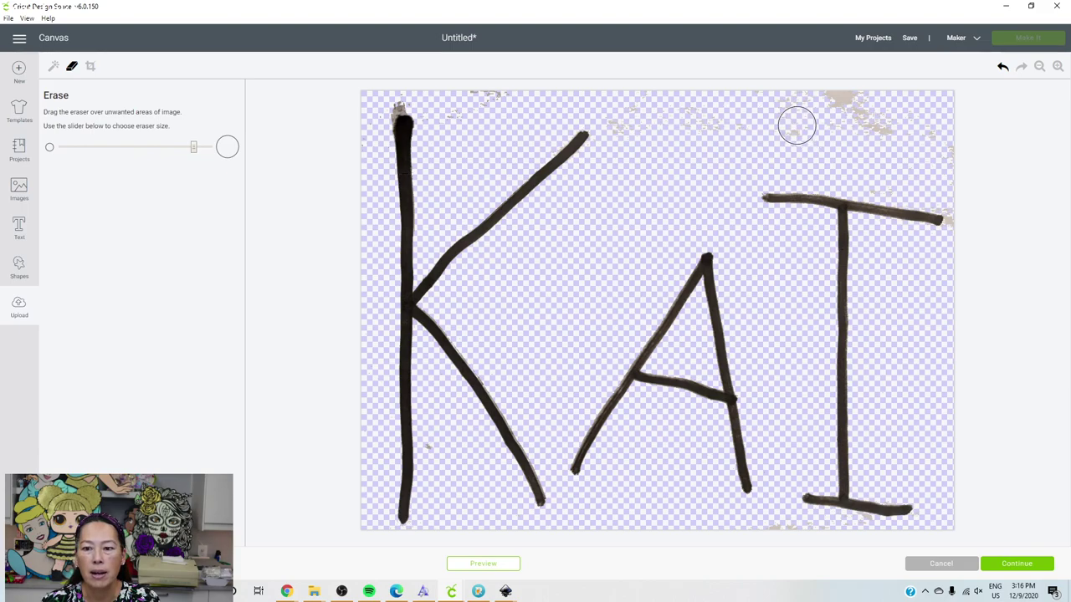
pyautogui.moveTo(707, 110)
pyautogui.mouseDown()
pyautogui.moveTo(928, 115)
pyautogui.moveTo(775, 92)
pyautogui.moveTo(911, 95)
pyautogui.moveTo(910, 106)
pyautogui.moveTo(784, 105)
pyautogui.mouseUp()
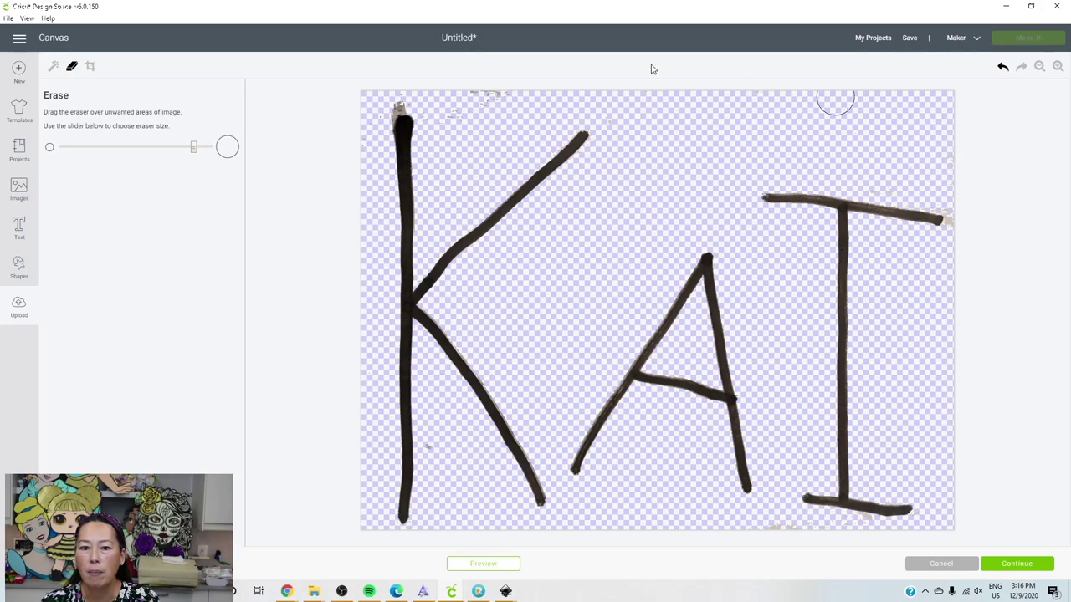
pyautogui.moveTo(501, 94)
pyautogui.mouseDown()
pyautogui.moveTo(461, 120)
pyautogui.moveTo(499, 103)
pyautogui.moveTo(633, 108)
pyautogui.moveTo(622, 129)
pyautogui.mouseUp()
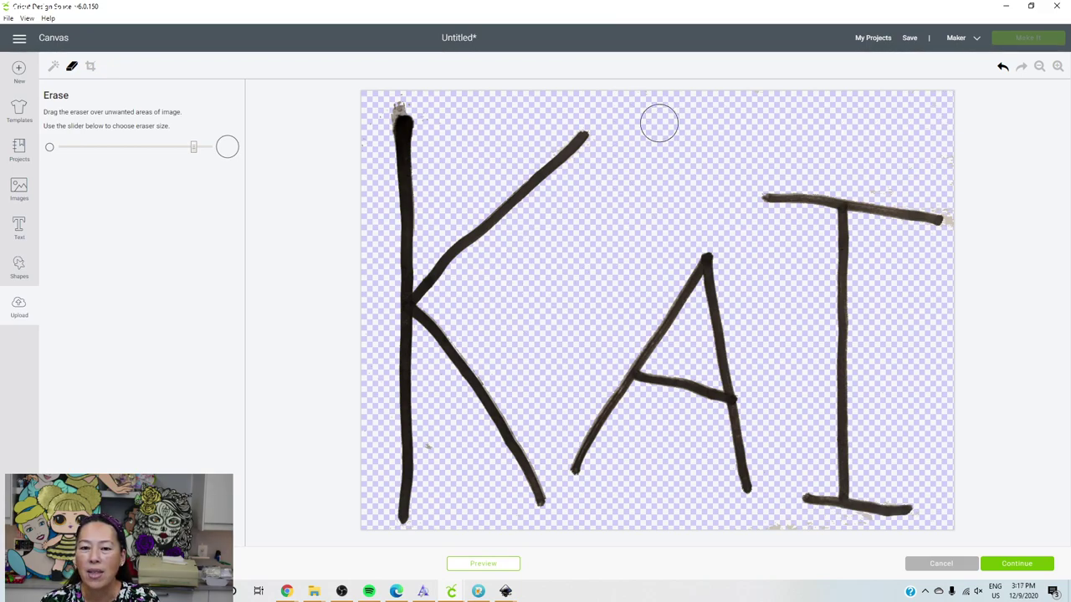
pyautogui.moveTo(659, 123); pyautogui.dragTo(594, 124)
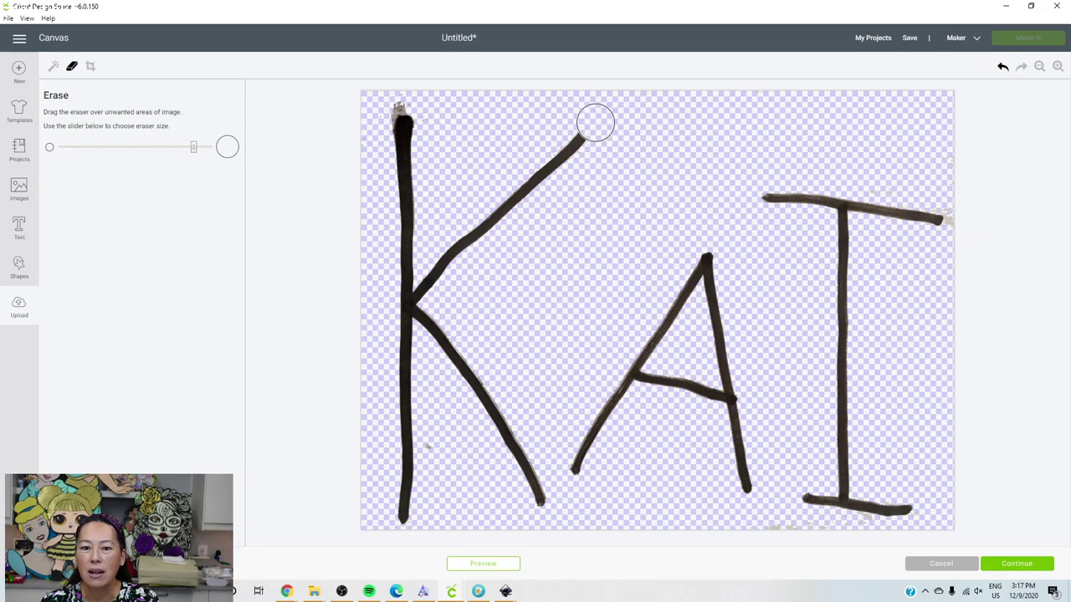
pyautogui.click(1002, 70)
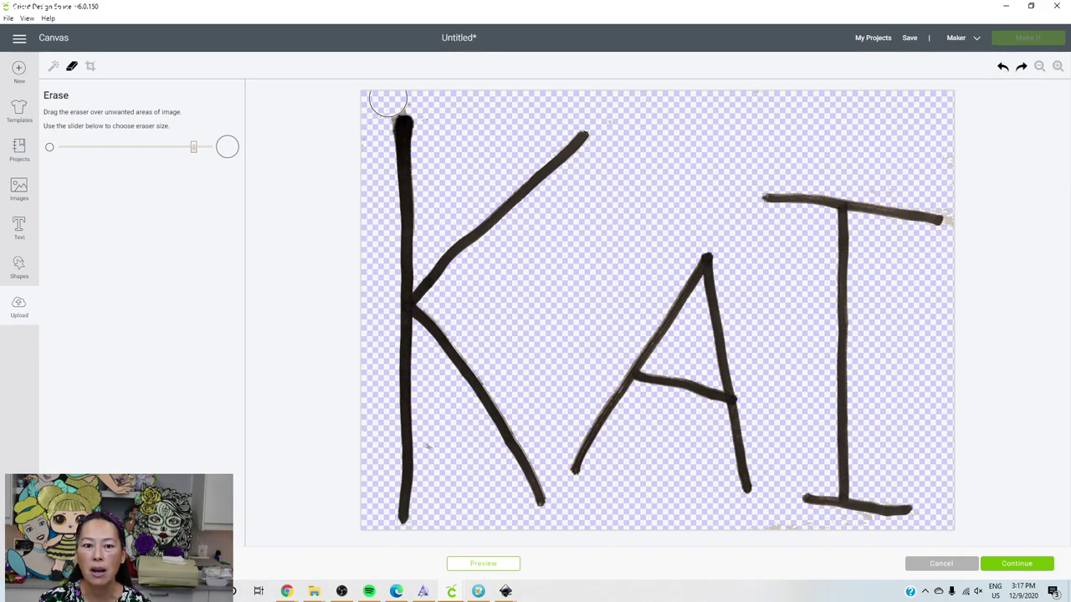
# Erase the smudge above the K and the bottom-edge specks, then shrink the eraser
pyautogui.moveTo(387, 100); pyautogui.dragTo(403, 99)
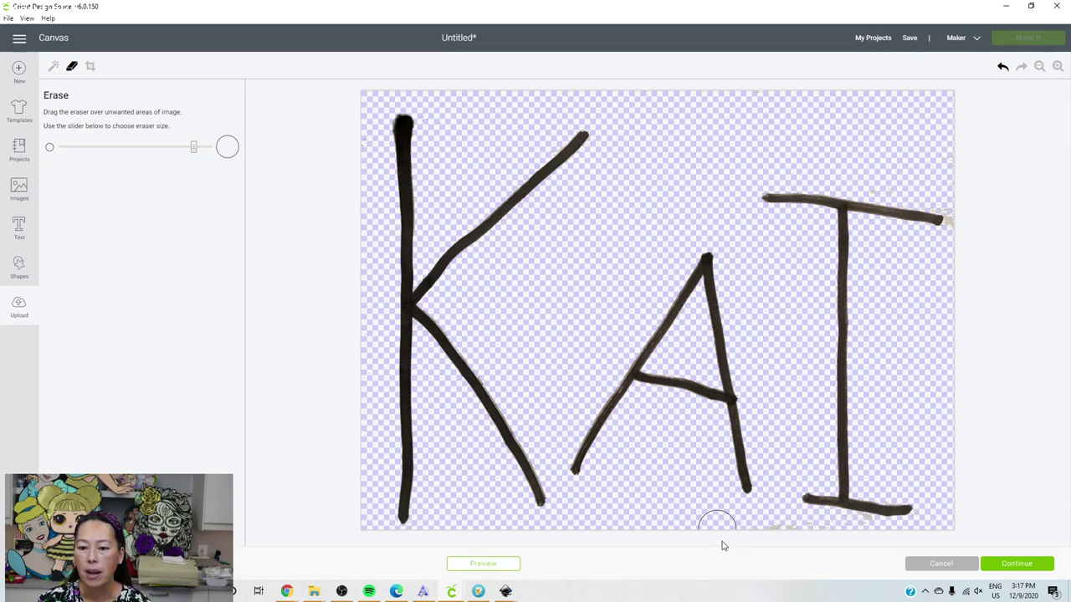
pyautogui.moveTo(722, 519); pyautogui.dragTo(801, 521)
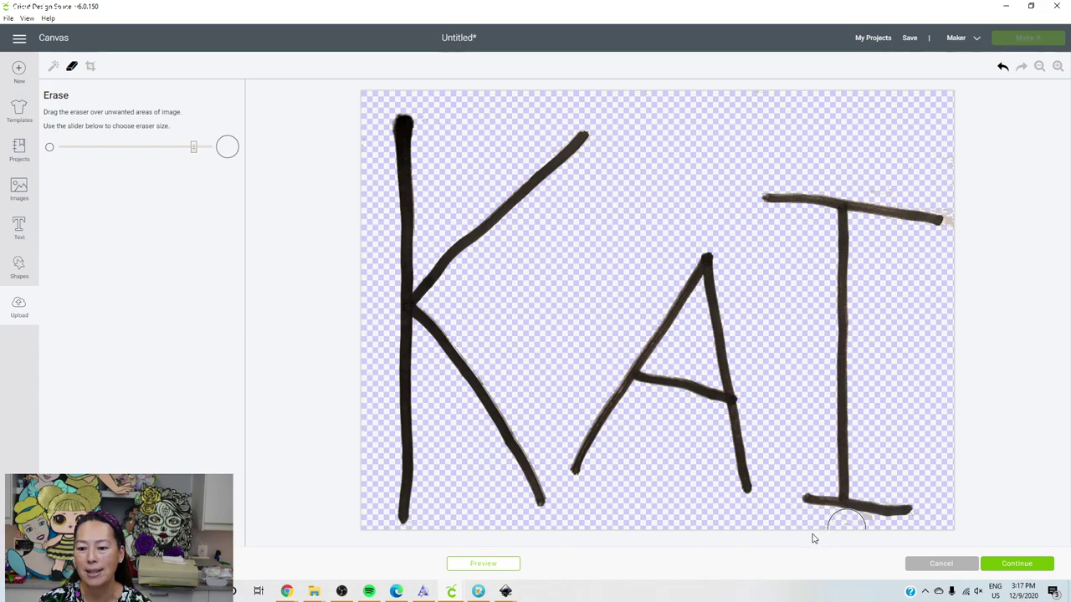
pyautogui.moveTo(189, 153); pyautogui.dragTo(136, 151)
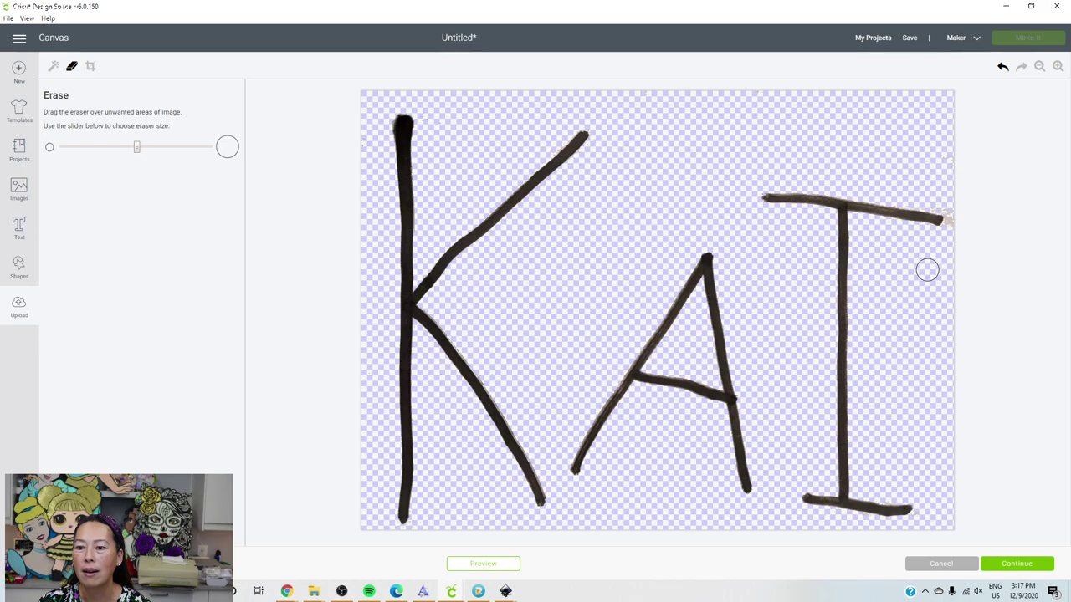
pyautogui.click(122, 149)
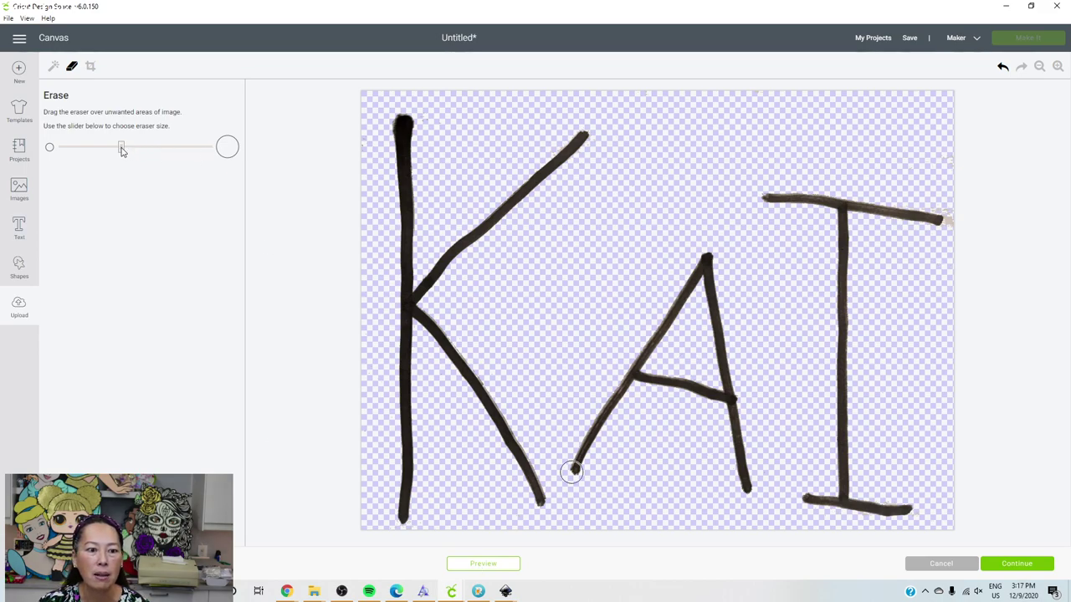
# Zoom out to the whole KAI drawing and reveal Advanced Options (Reduce colors, Color tolerance 16)
pyautogui.click(1009, 565)
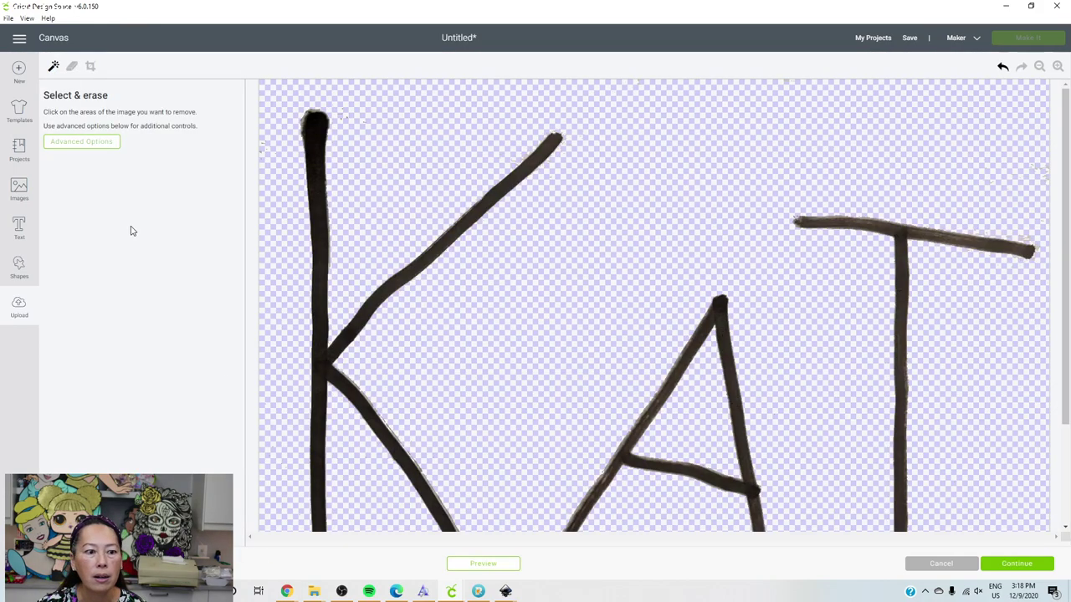
pyautogui.click(1039, 67)
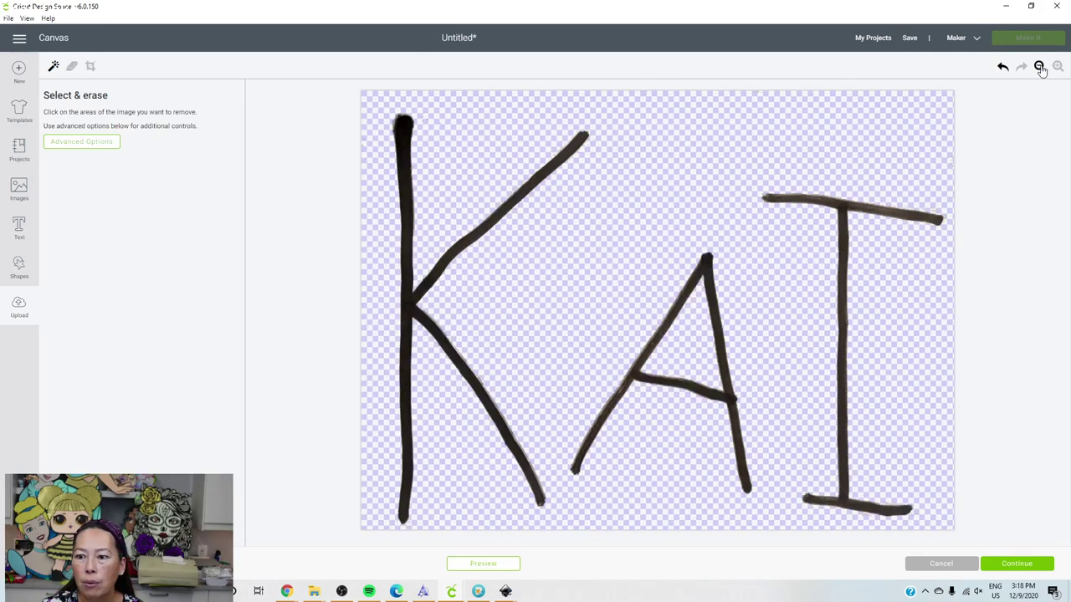
pyautogui.click(1039, 67)
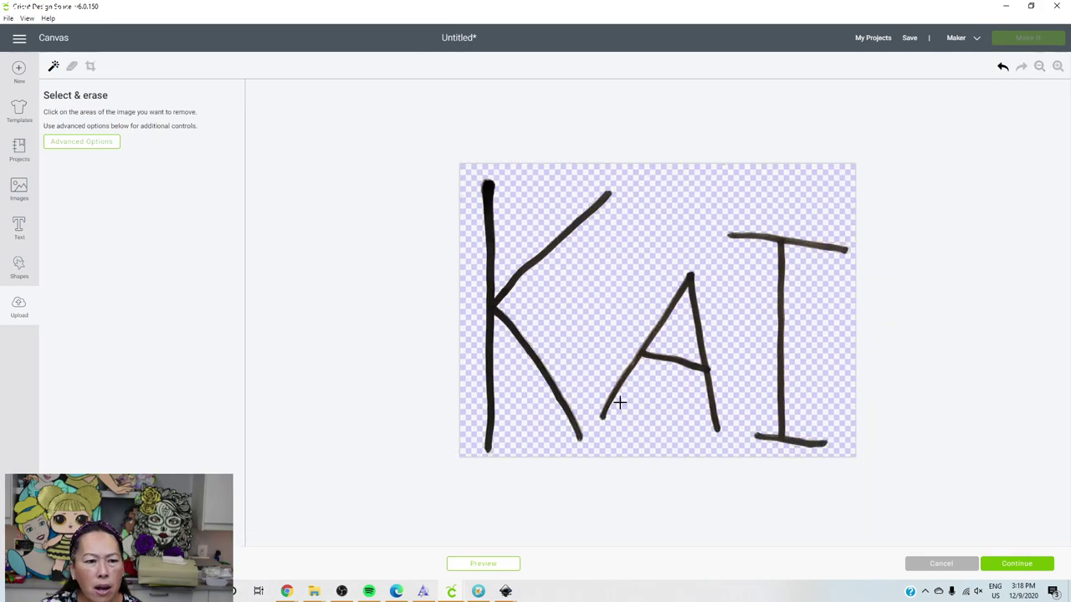
pyautogui.click(99, 147)
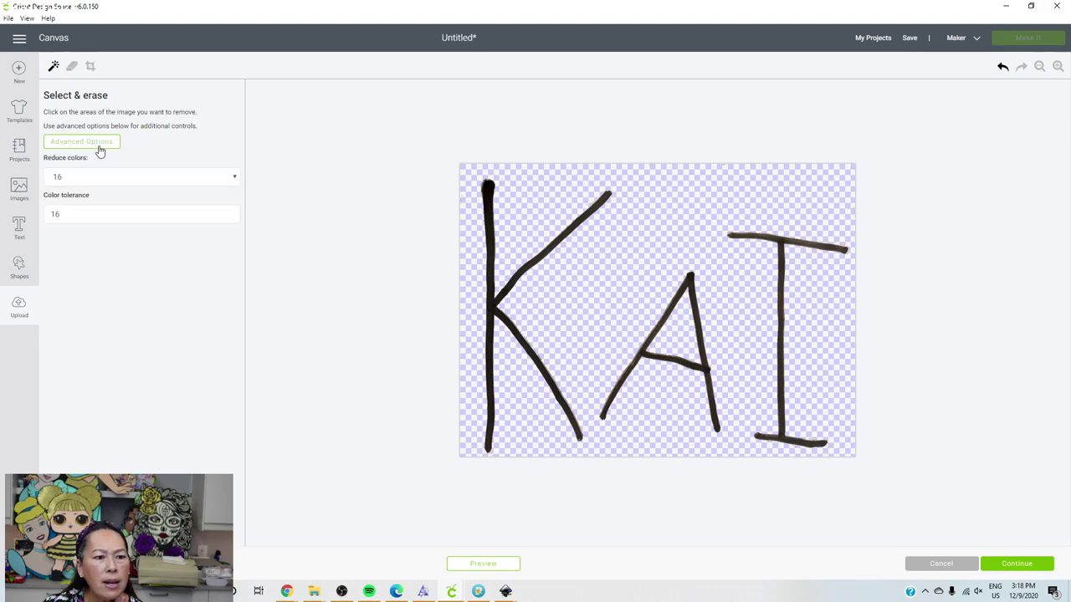
# Check the KAI cut preview for stray specks, max out the eraser size, then hide the preview
pyautogui.click(483, 565)
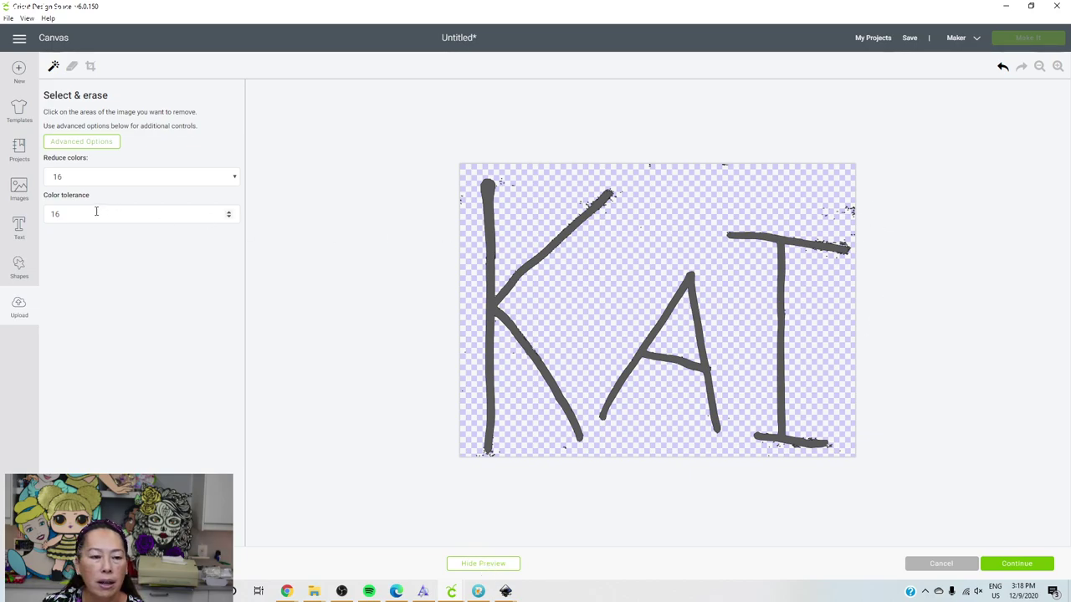
pyautogui.click(73, 74)
pyautogui.moveTo(86, 152); pyautogui.dragTo(119, 154)
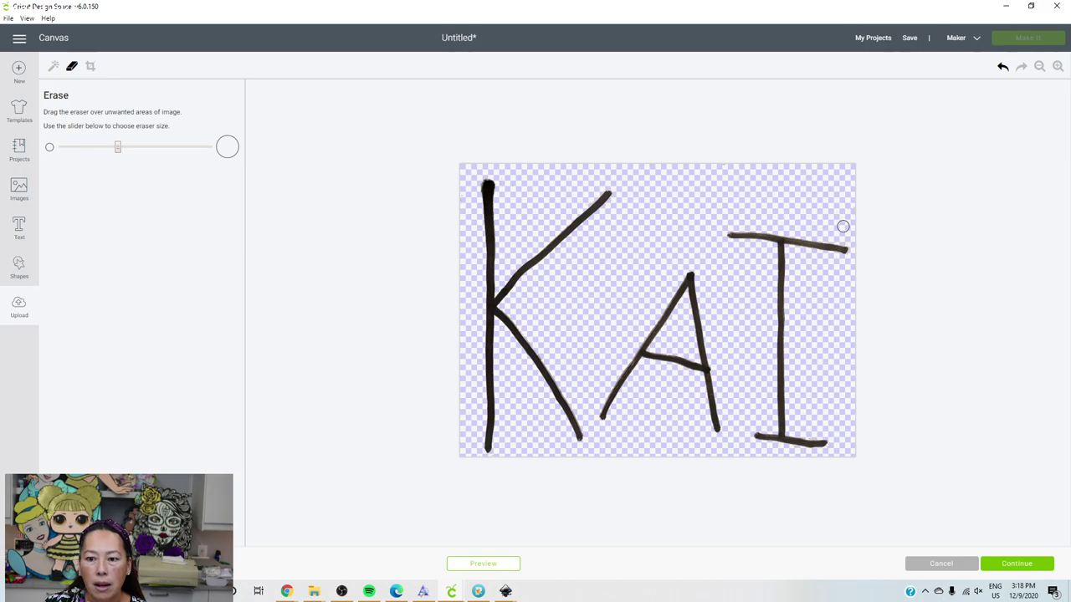
pyautogui.click(198, 149)
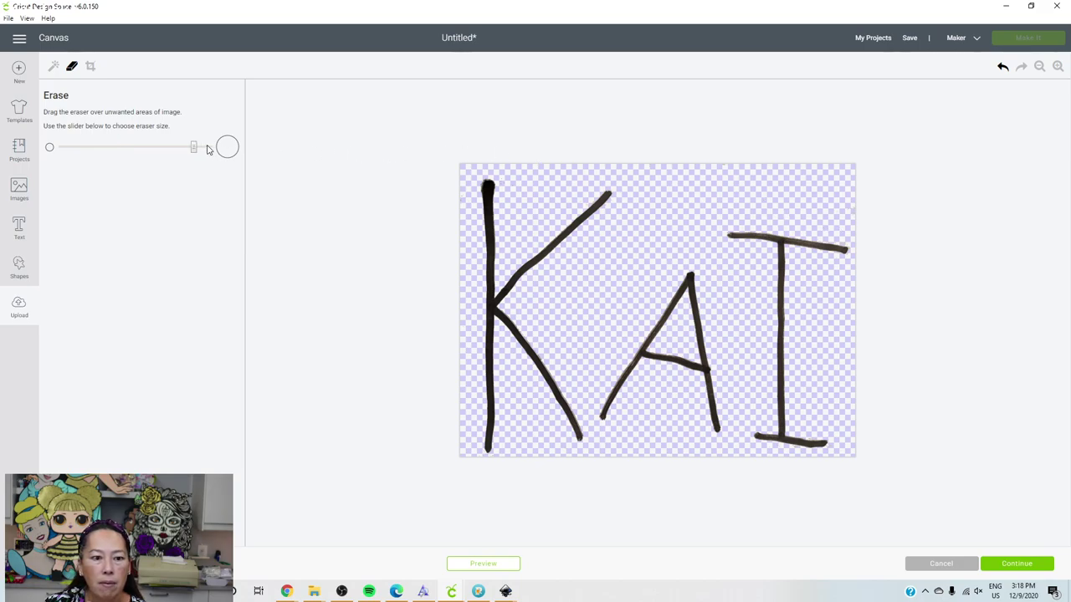
pyautogui.click(500, 566)
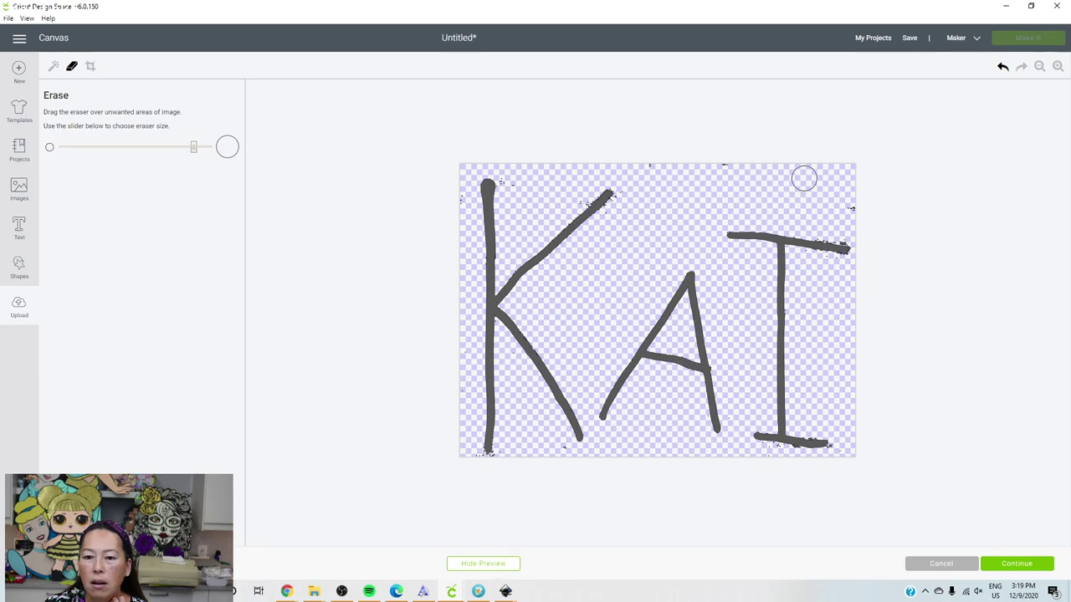
pyautogui.click(842, 207)
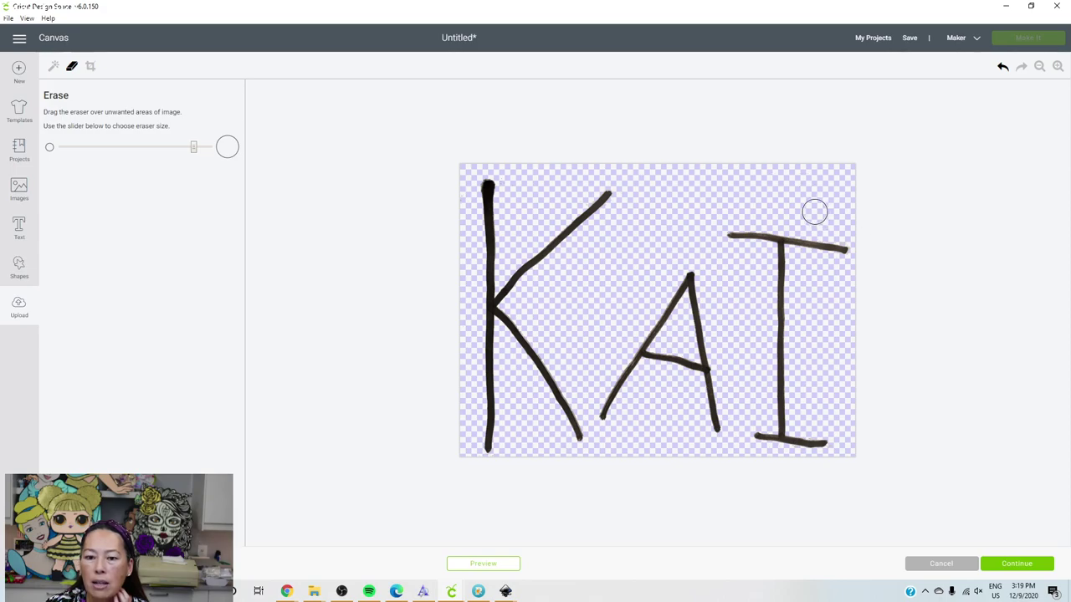
pyautogui.click(90, 66)
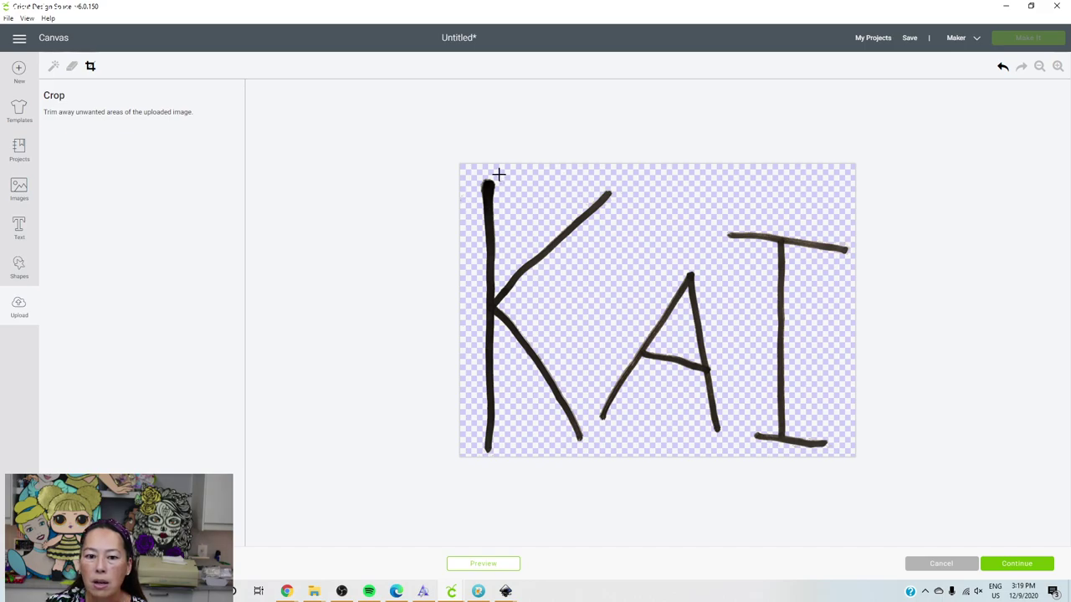
# Crop the image to a box around the KAI letters and zoom back out
pyautogui.moveTo(472, 177); pyautogui.dragTo(845, 450)
pyautogui.scroll(2, 846, 431)
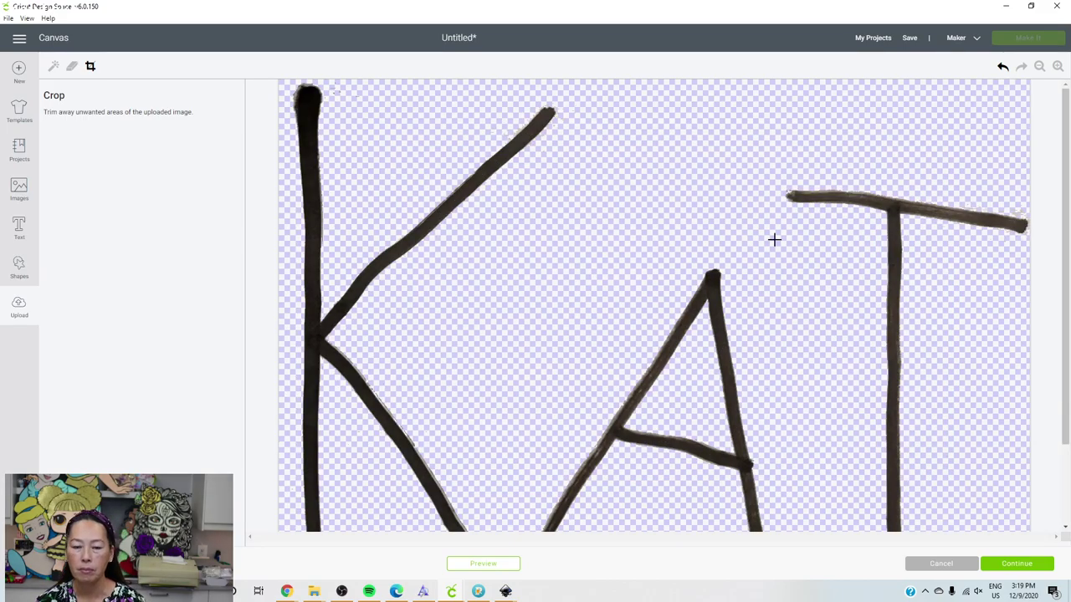
pyautogui.click(1039, 66)
pyautogui.click(1039, 66)
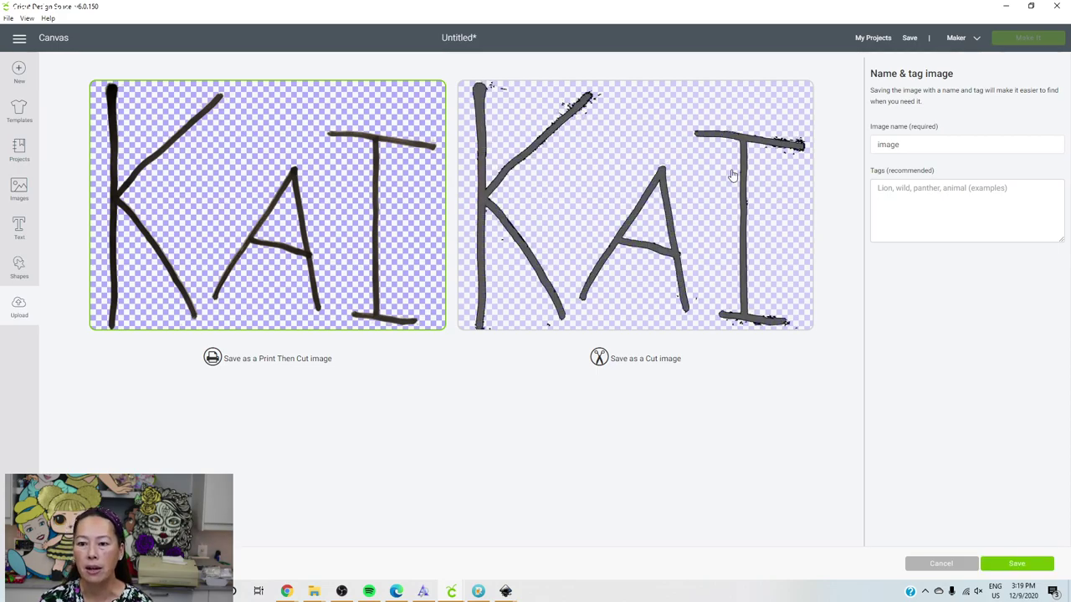
# Rename the image to 'kai' and save it
pyautogui.doubleClick(915, 148)
pyautogui.write('kai')
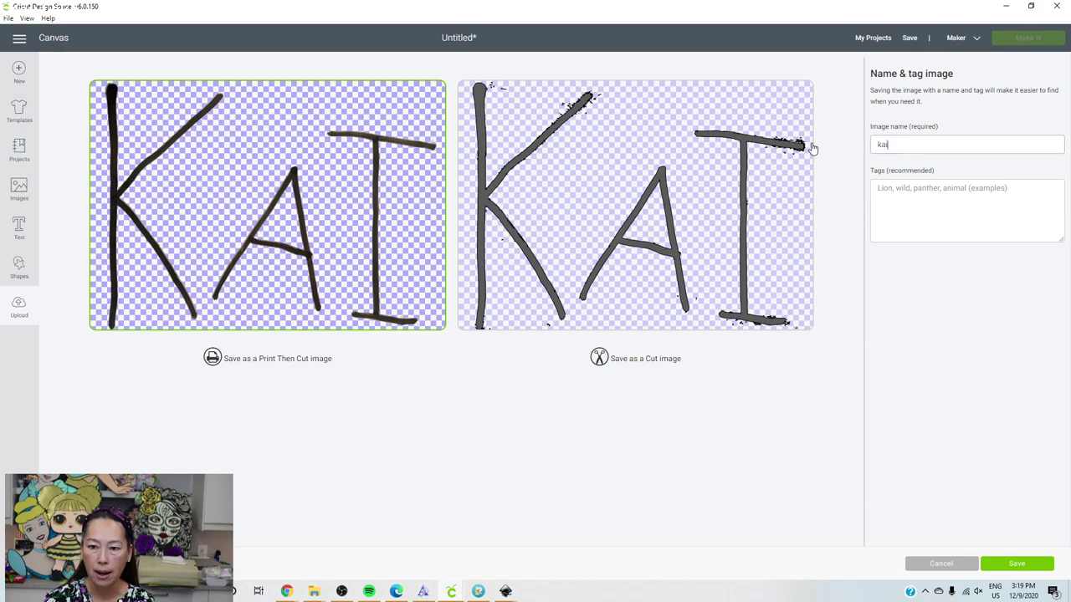
pyautogui.click(1018, 568)
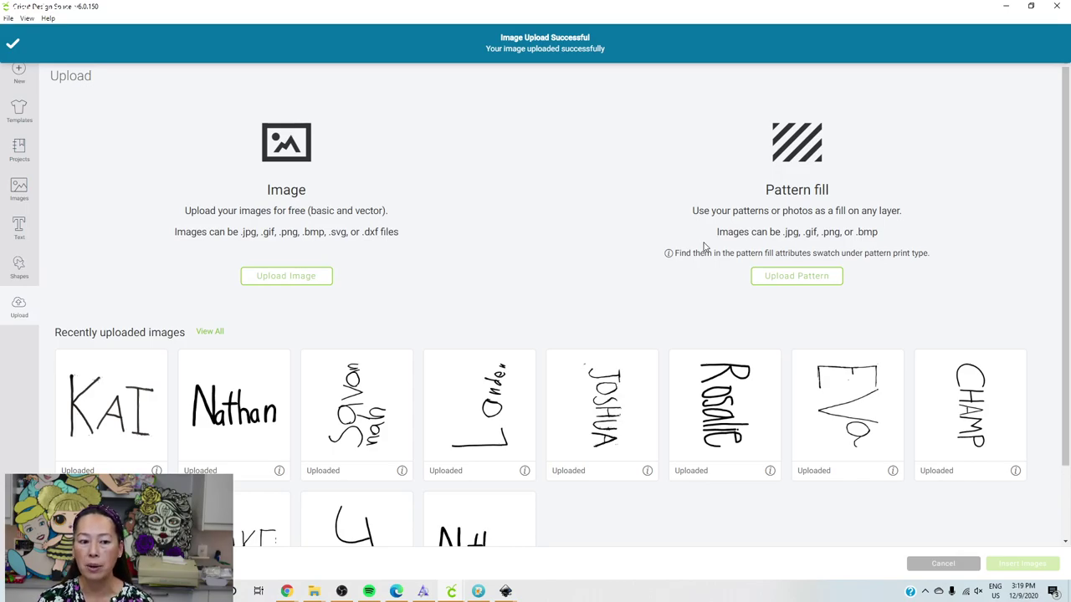
# Select both the print-then-cut and cut KAI uploads and insert them onto the canvas
pyautogui.click(222, 335)
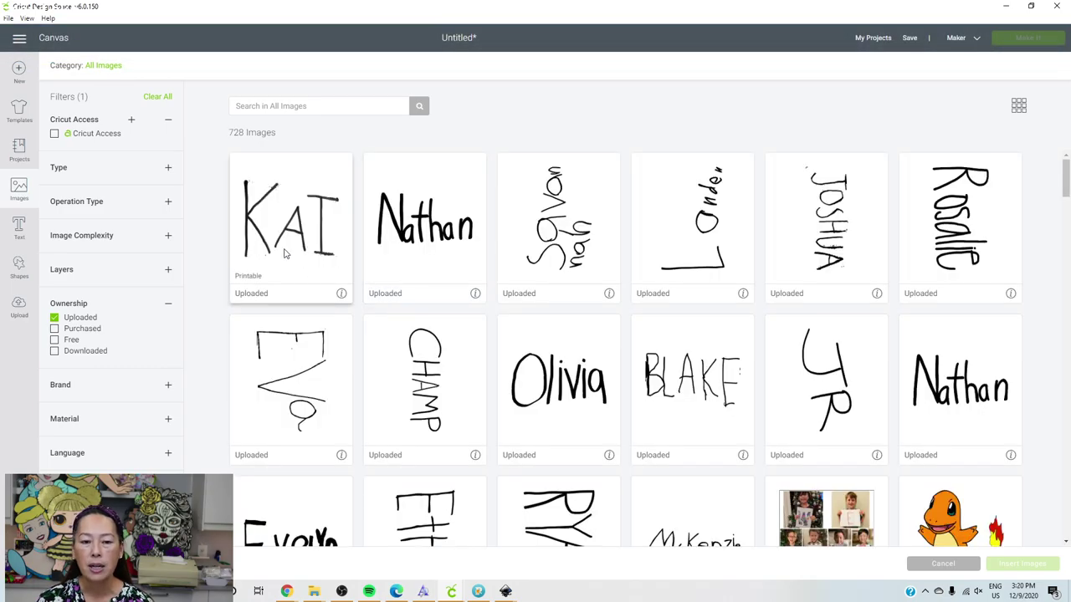
pyautogui.click(283, 254)
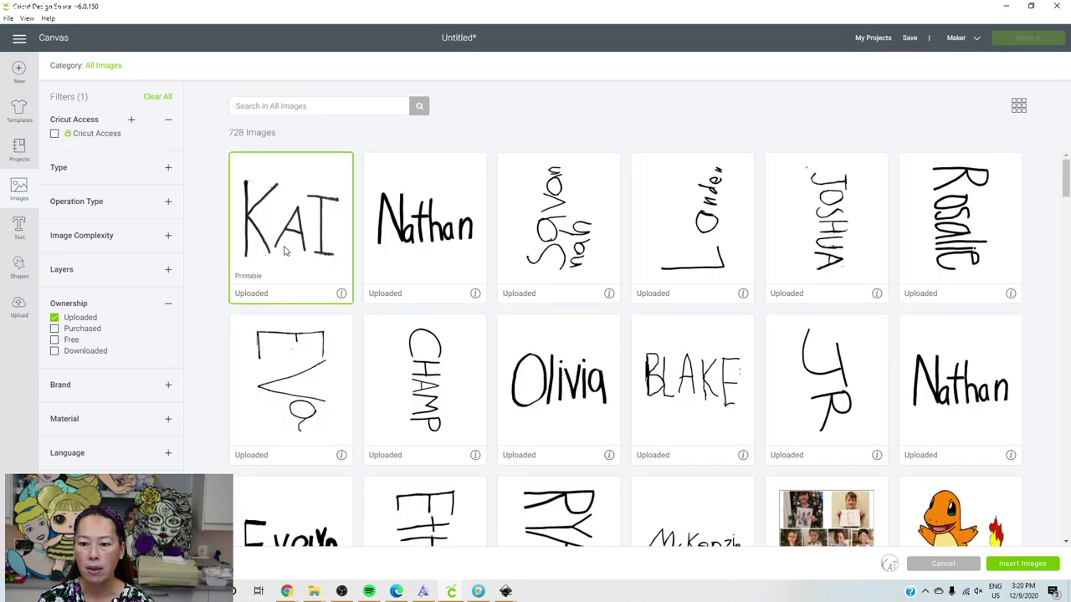
pyautogui.scroll(-3, 283, 251)
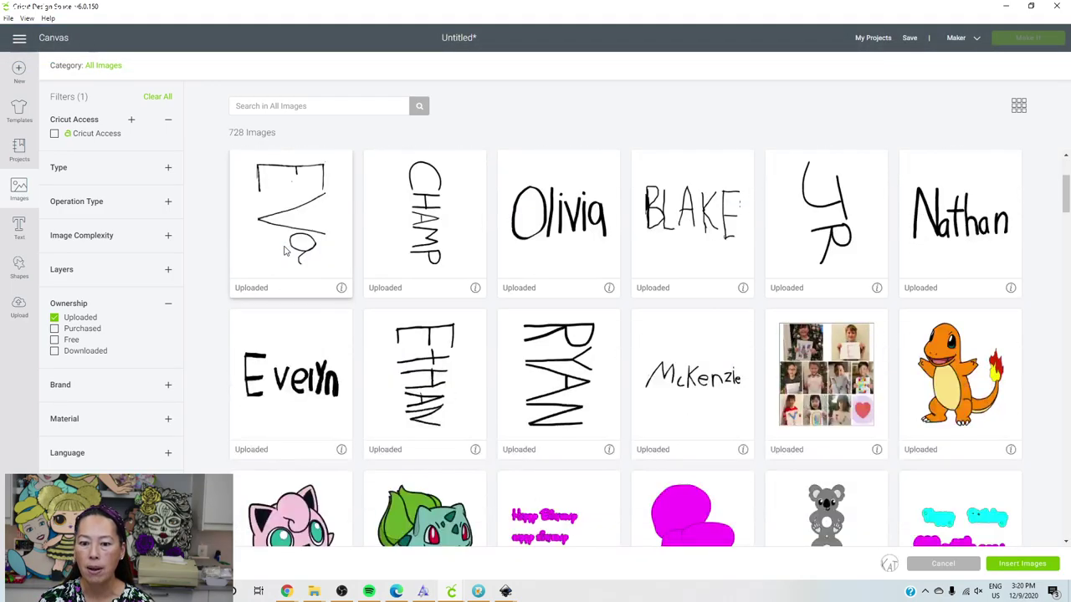
pyautogui.scroll(3, 283, 251)
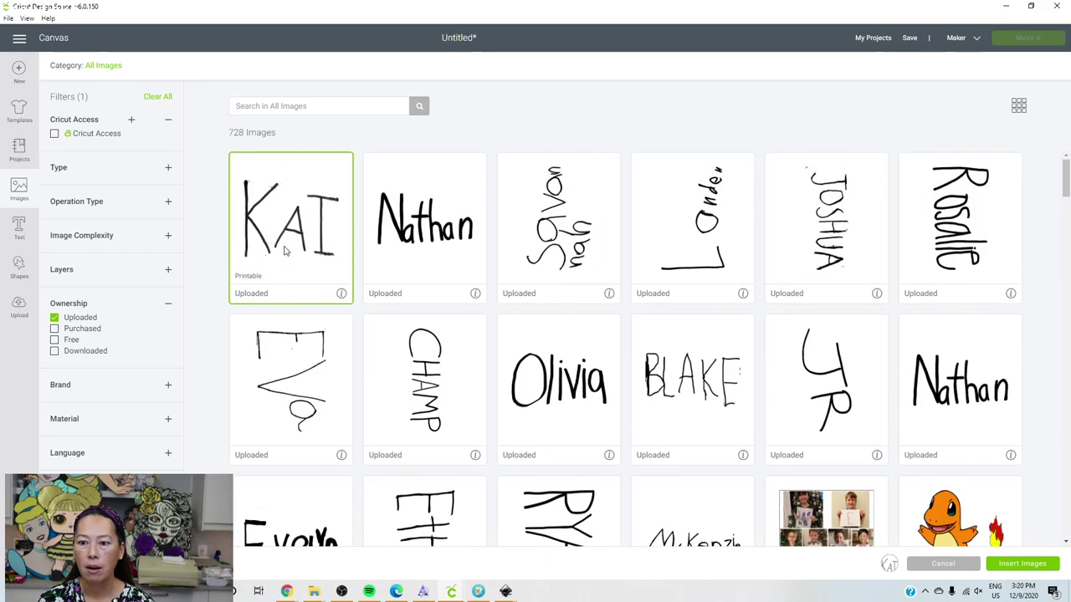
pyautogui.scroll(-5, 619, 276)
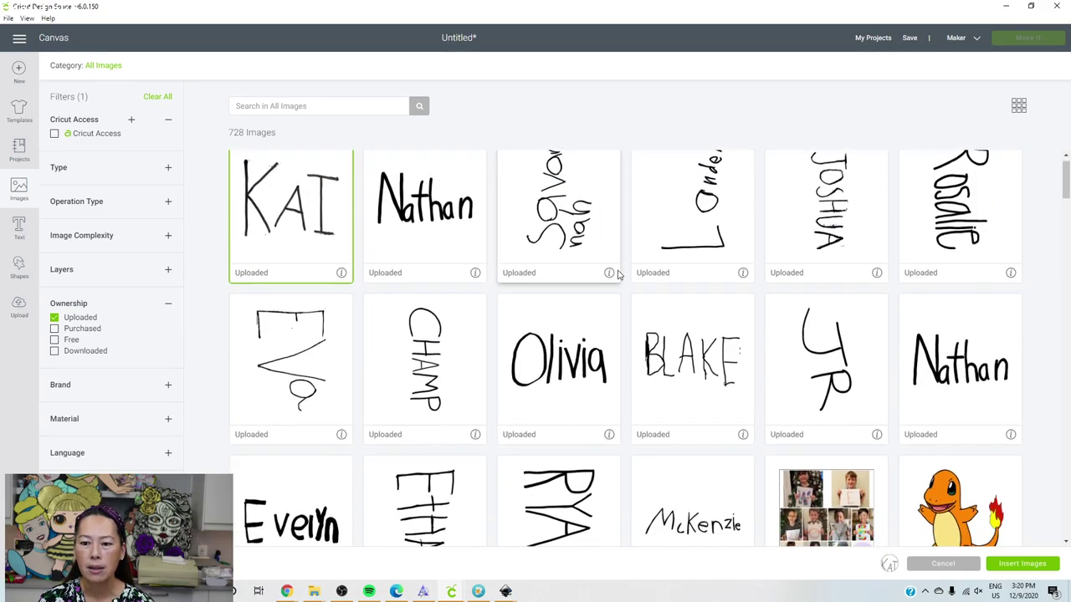
pyautogui.scroll(-15, 619, 276)
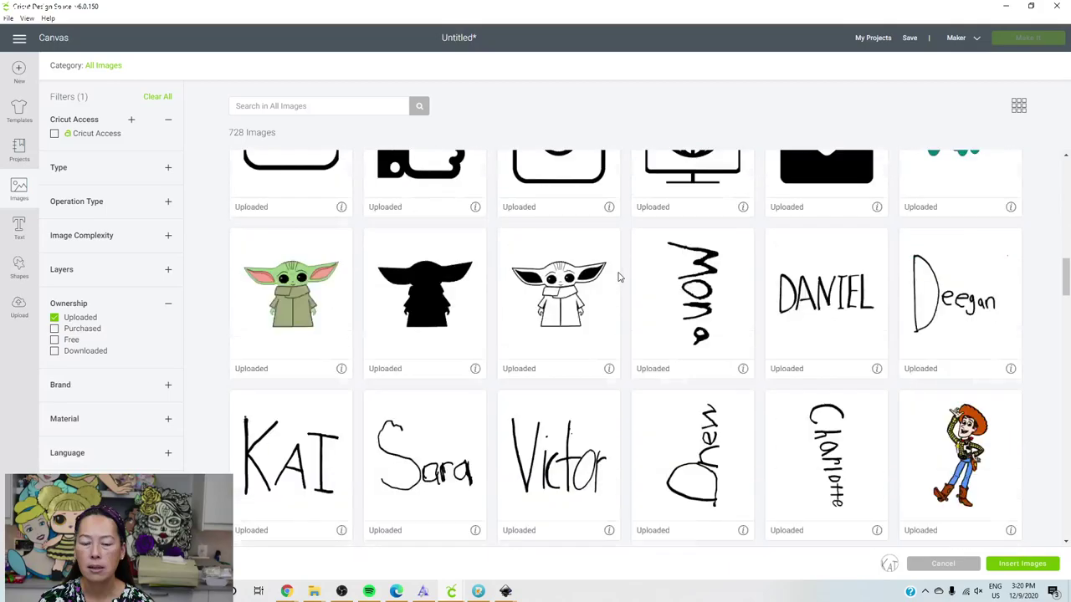
pyautogui.scroll(5, 619, 276)
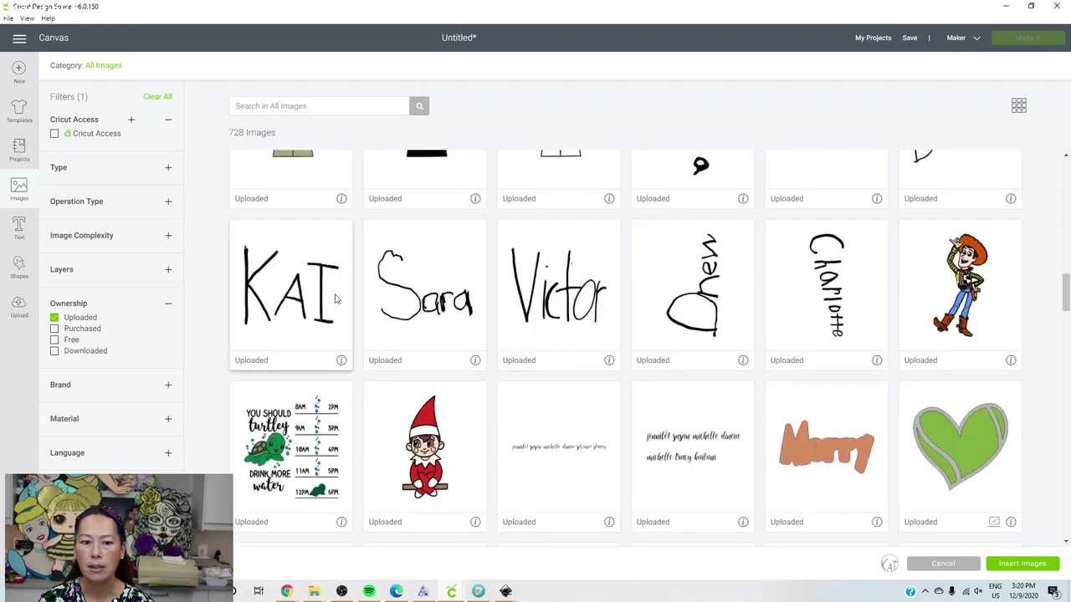
pyautogui.click(326, 302)
pyautogui.click(1017, 564)
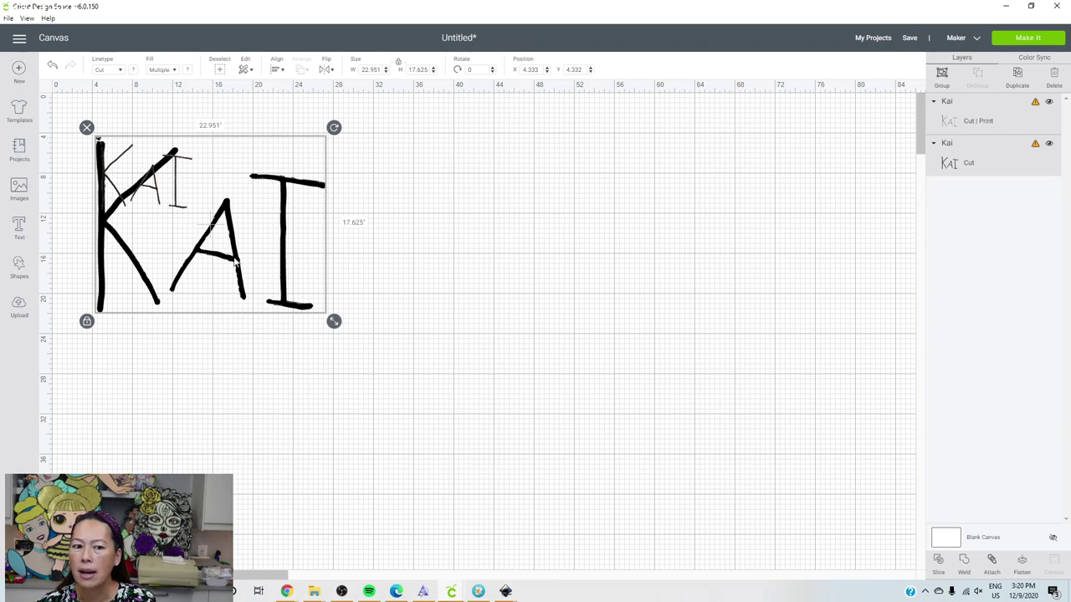
# Move the large KAI drawing toward the centre of the canvas
pyautogui.moveTo(237, 263); pyautogui.dragTo(612, 366)
pyautogui.click(645, 258)
pyautogui.click(470, 272)
pyautogui.click(509, 296)
pyautogui.click(510, 296)
# Delete the small print KAI and shift the large KAI up and left
pyautogui.click(452, 226)
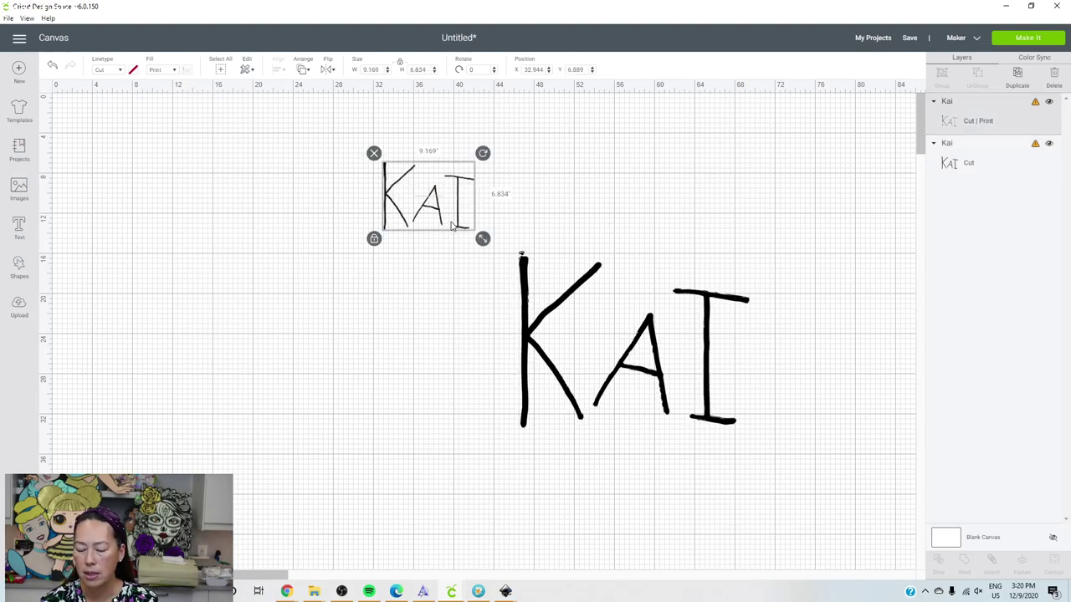
pyautogui.press('Delete')
pyautogui.click(662, 374)
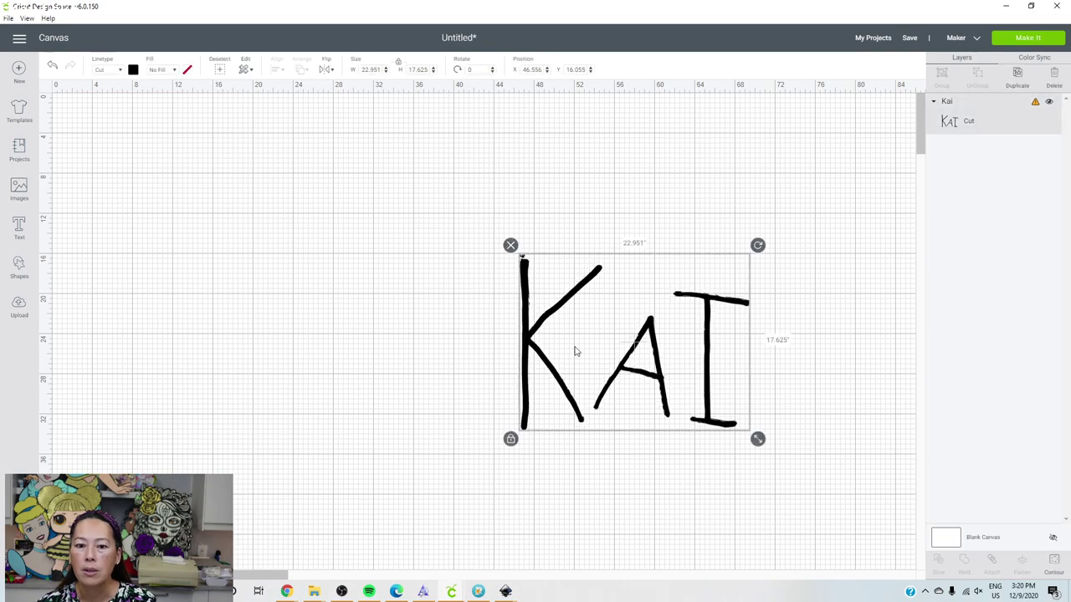
pyautogui.moveTo(573, 351); pyautogui.dragTo(404, 311)
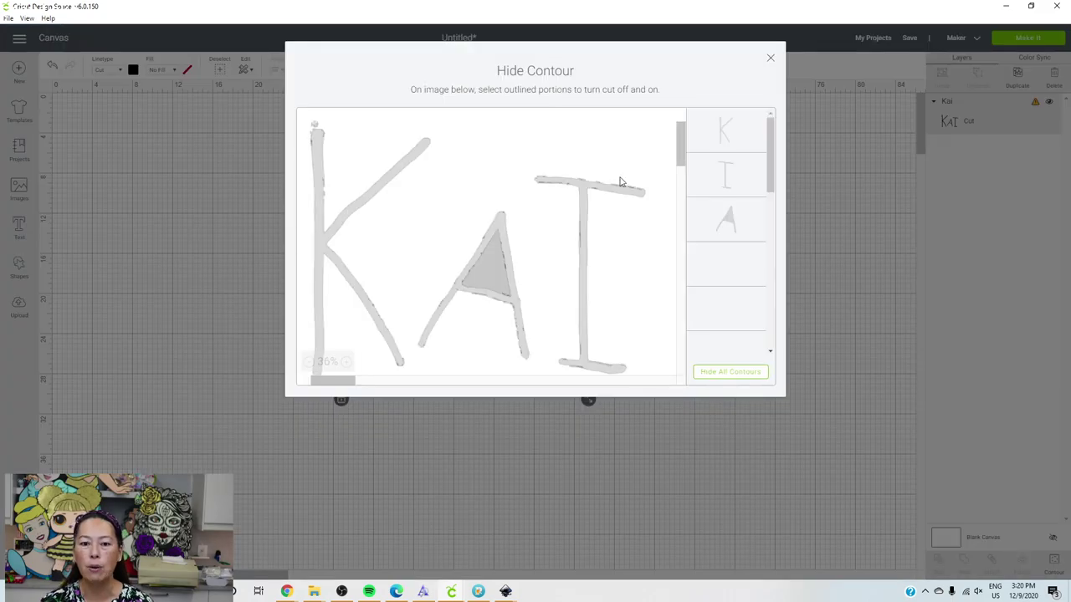
# Hide all KAI contours, then restore the A, its inner triangle and the I
pyautogui.moveTo(772, 163); pyautogui.dragTo(790, 220)
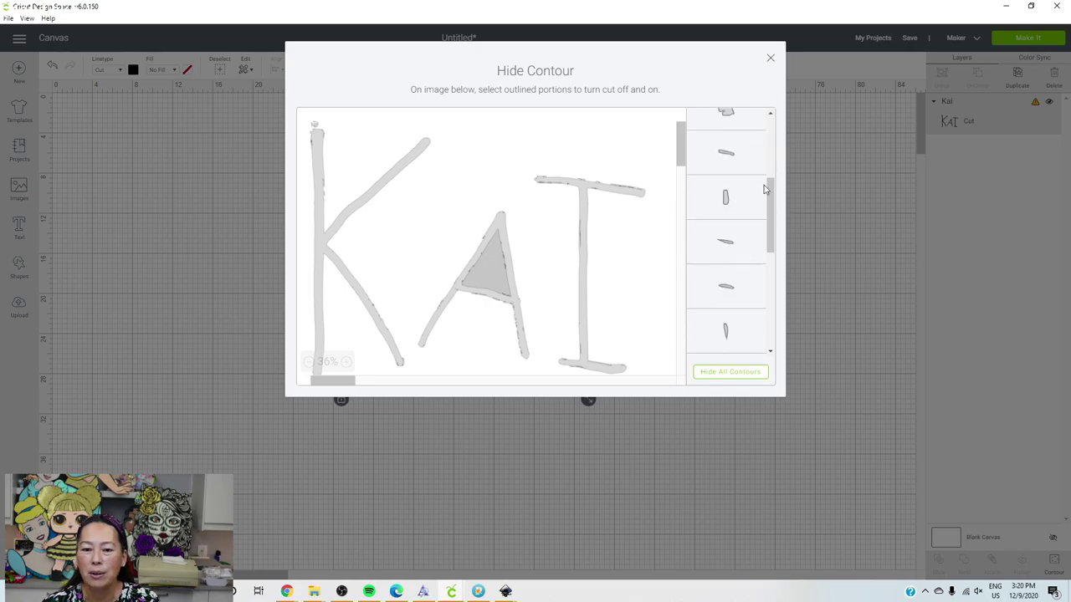
pyautogui.moveTo(780, 249); pyautogui.dragTo(769, 106)
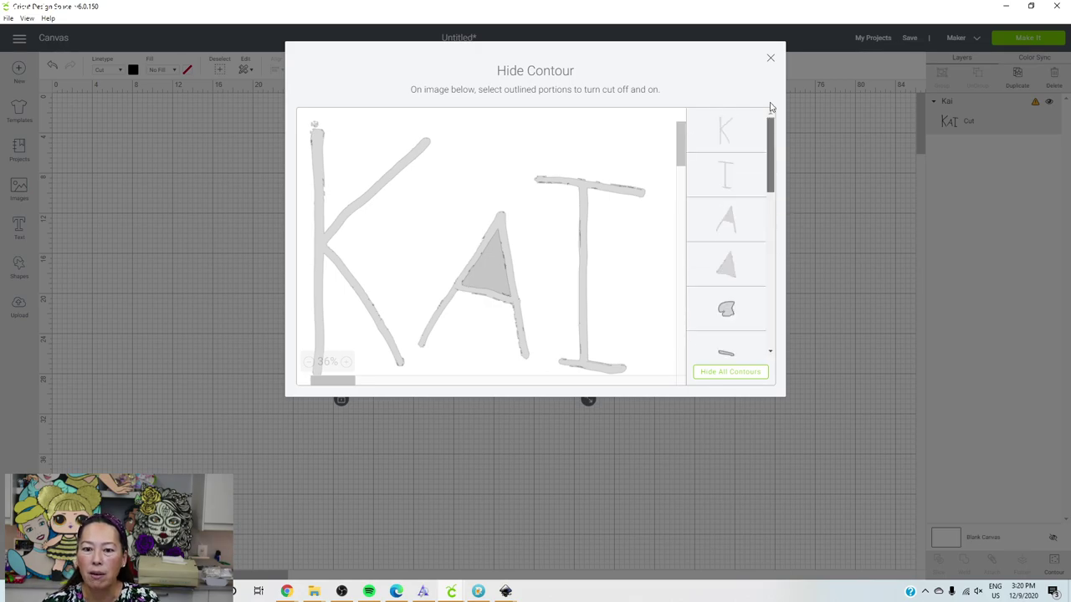
pyautogui.click(737, 375)
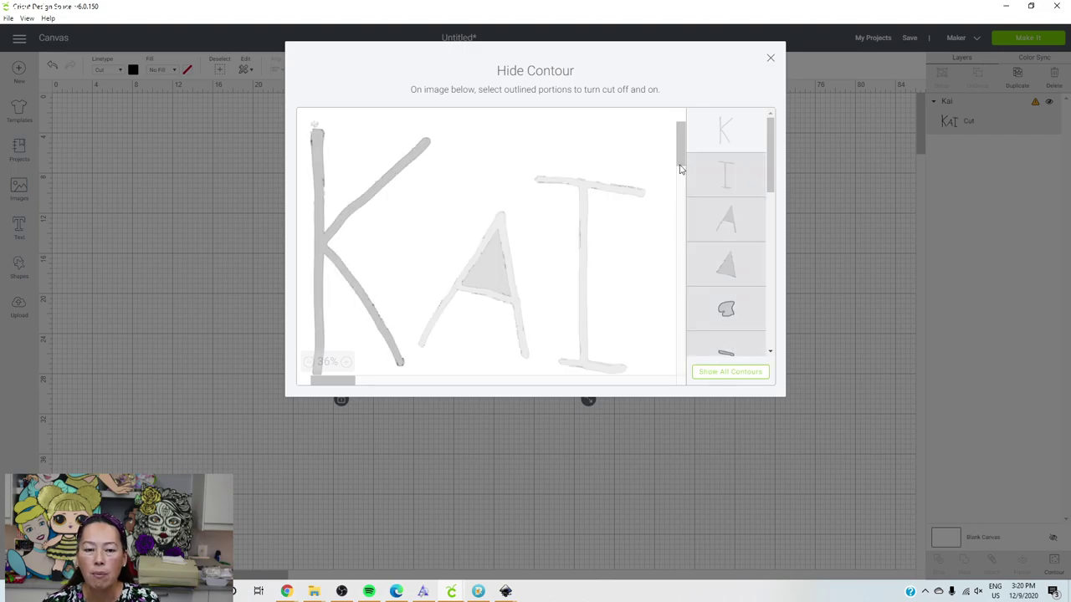
pyautogui.click(500, 236)
pyautogui.click(493, 270)
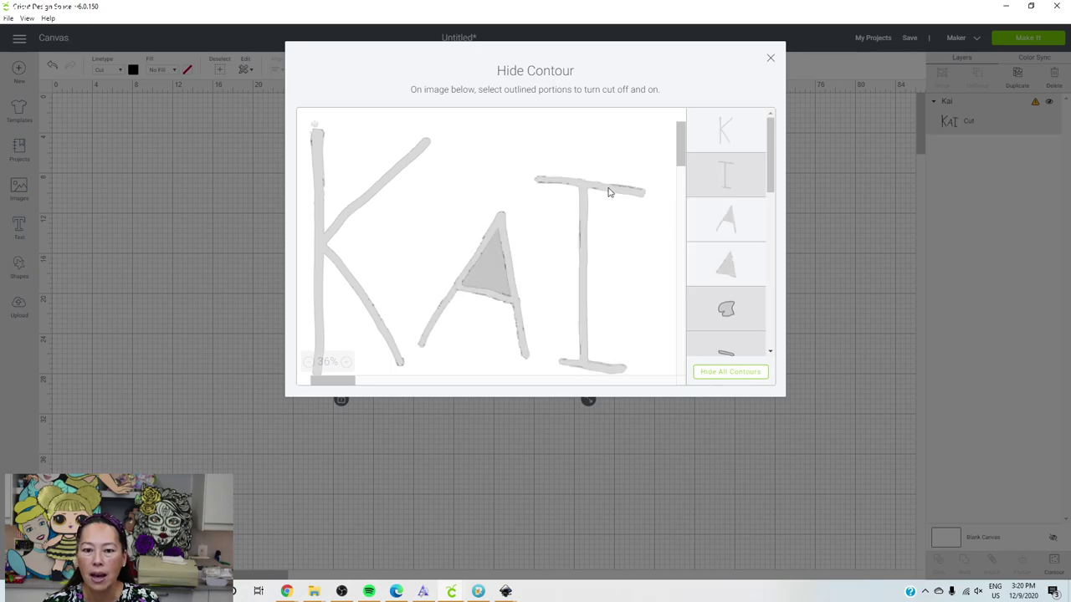
pyautogui.click(608, 192)
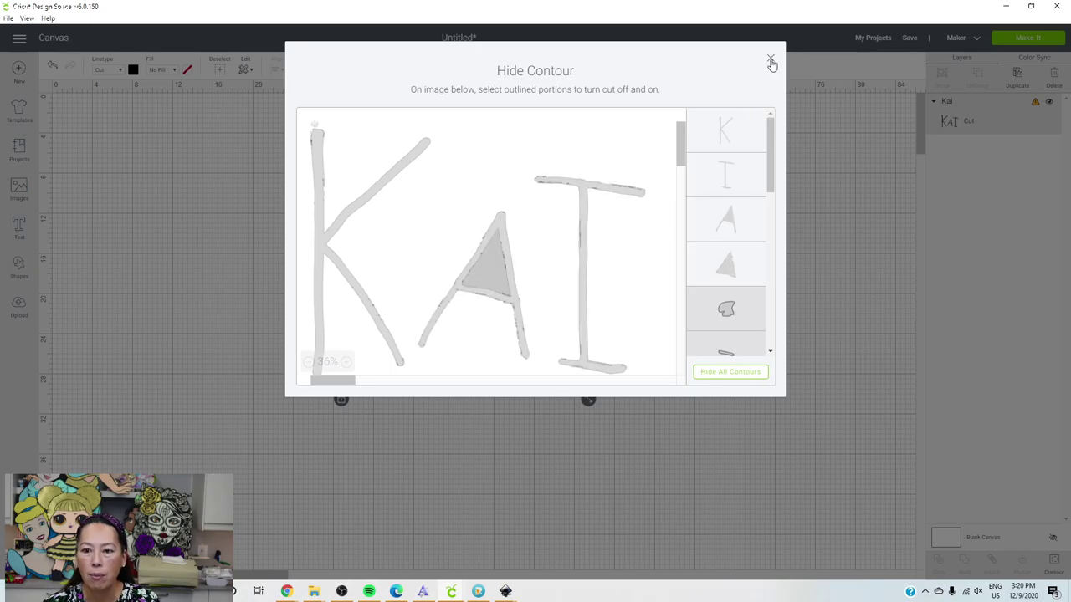
pyautogui.click(770, 61)
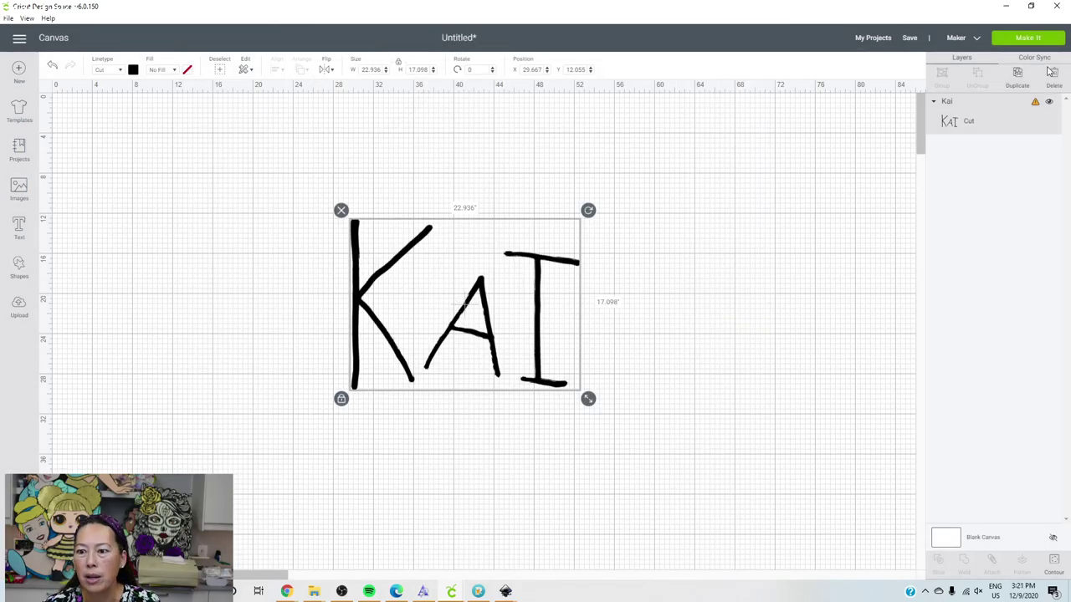
# Scale the KAI design down from about 13.8 × 10.3 to 6.547 × 4.881 inches
pyautogui.moveTo(588, 399); pyautogui.dragTo(583, 394)
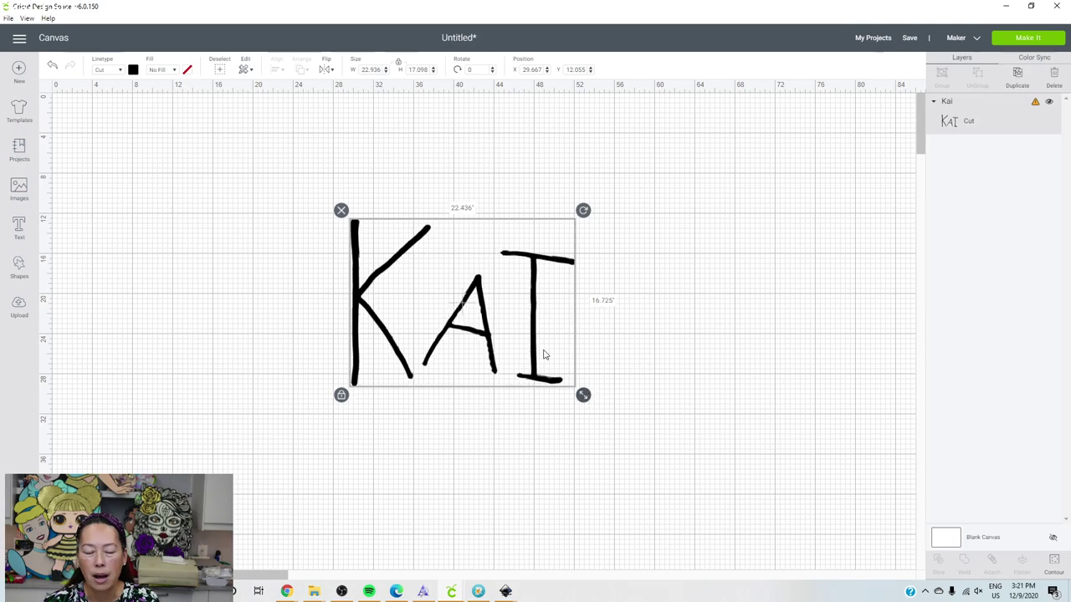
pyautogui.moveTo(543, 354); pyautogui.dragTo(497, 331)
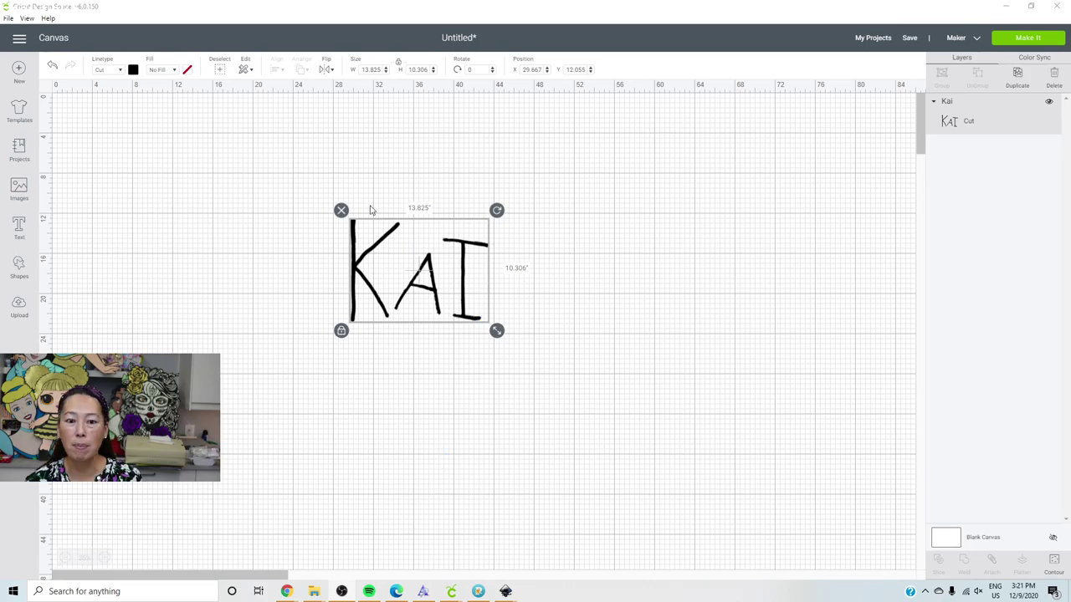
pyautogui.moveTo(497, 331); pyautogui.dragTo(423, 276)
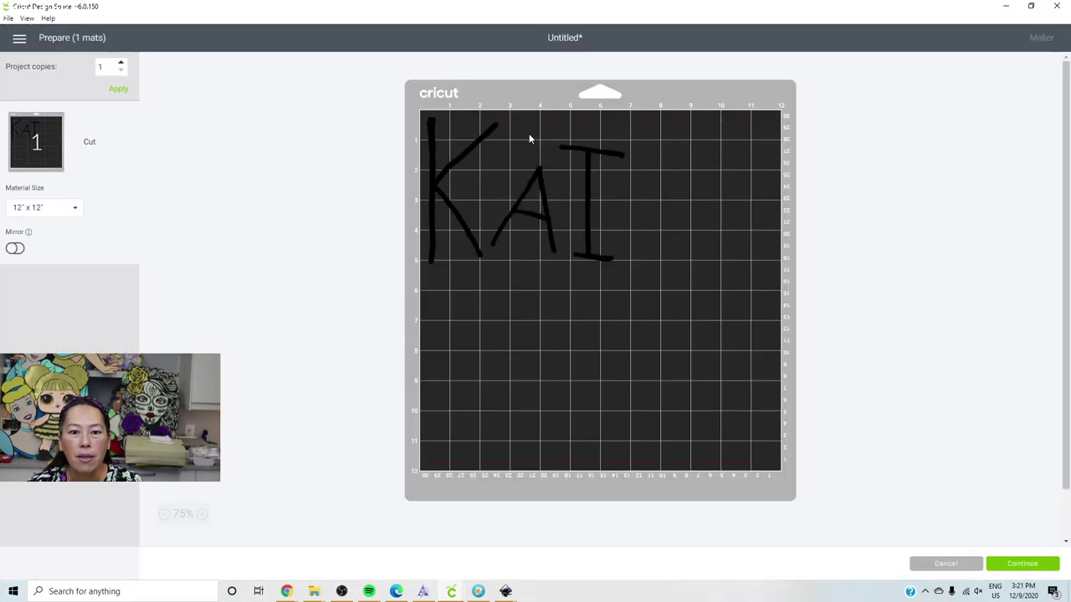
pyautogui.click(19, 249)
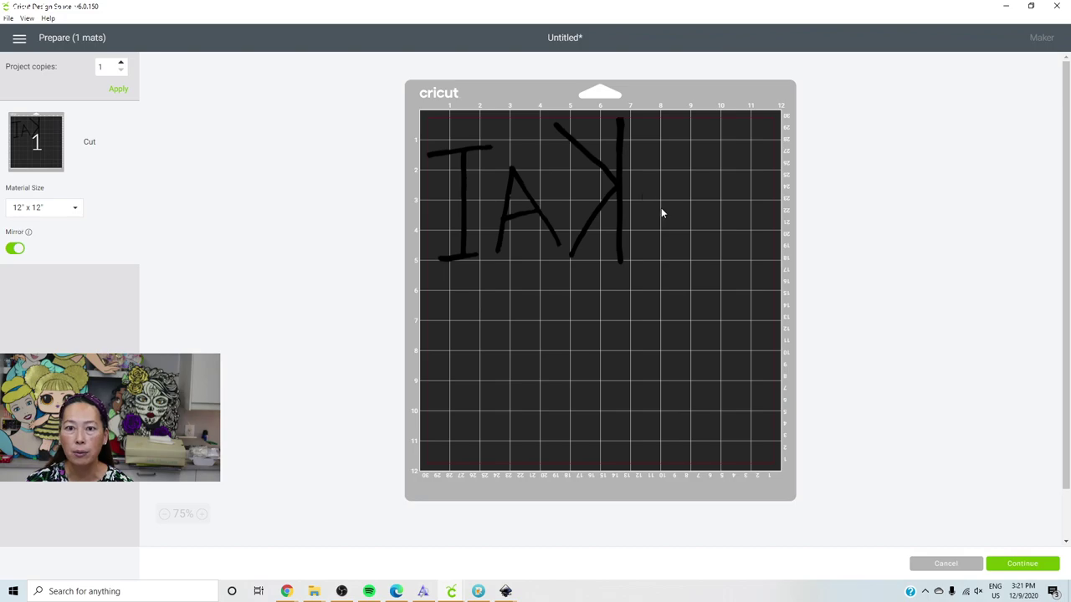
pyautogui.click(930, 566)
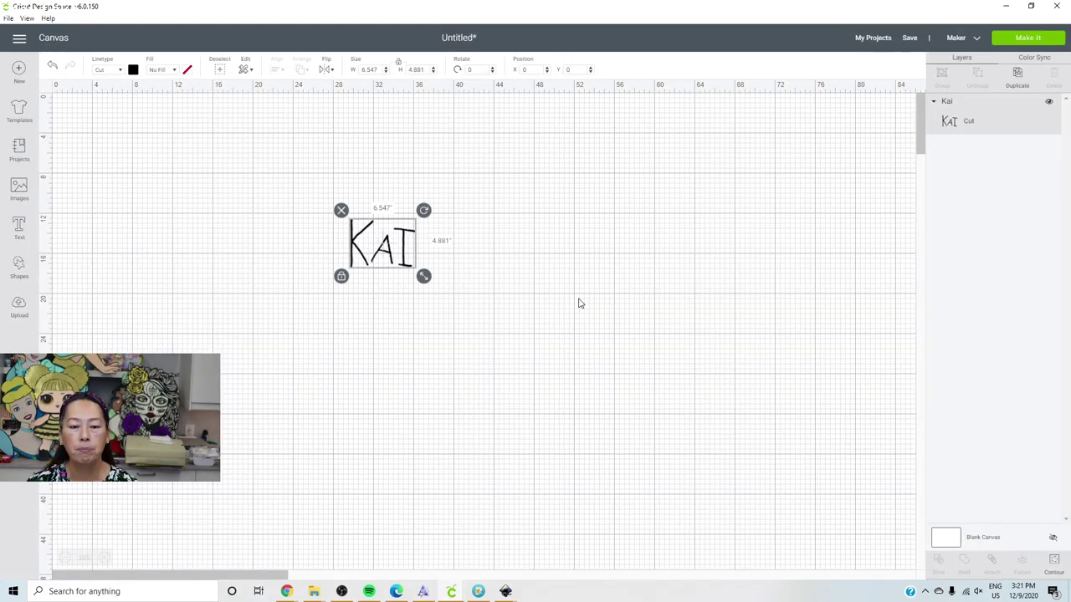
# Enlarge KAI to about 35 inches wide, reposition it, then scale to 26.368 × 19.656
pyautogui.moveTo(423, 276); pyautogui.dragTo(686, 495)
pyautogui.moveTo(563, 401); pyautogui.dragTo(494, 325)
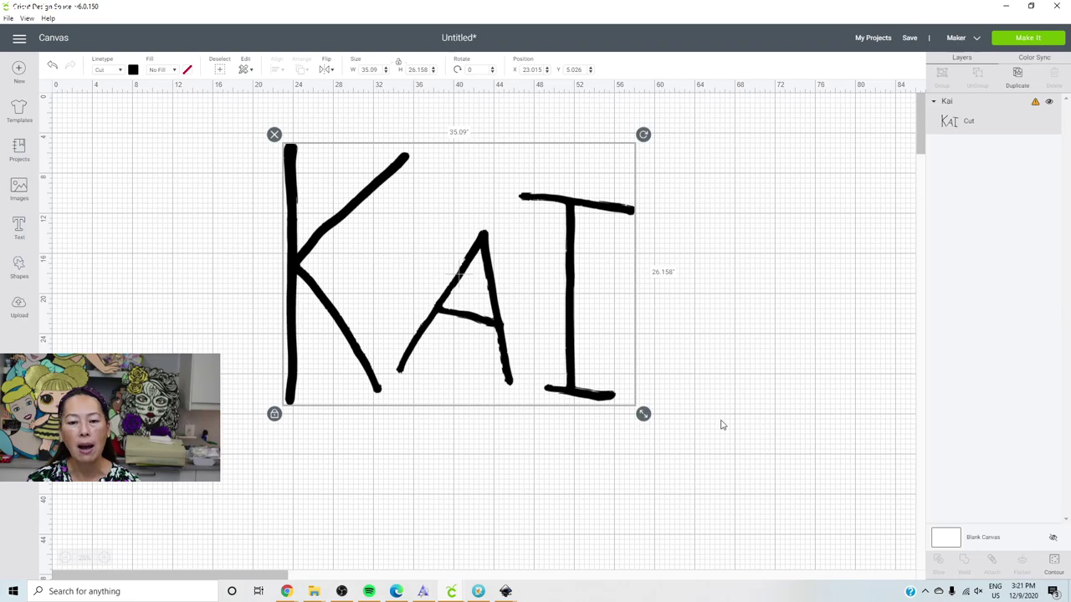
pyautogui.moveTo(642, 418); pyautogui.dragTo(555, 348)
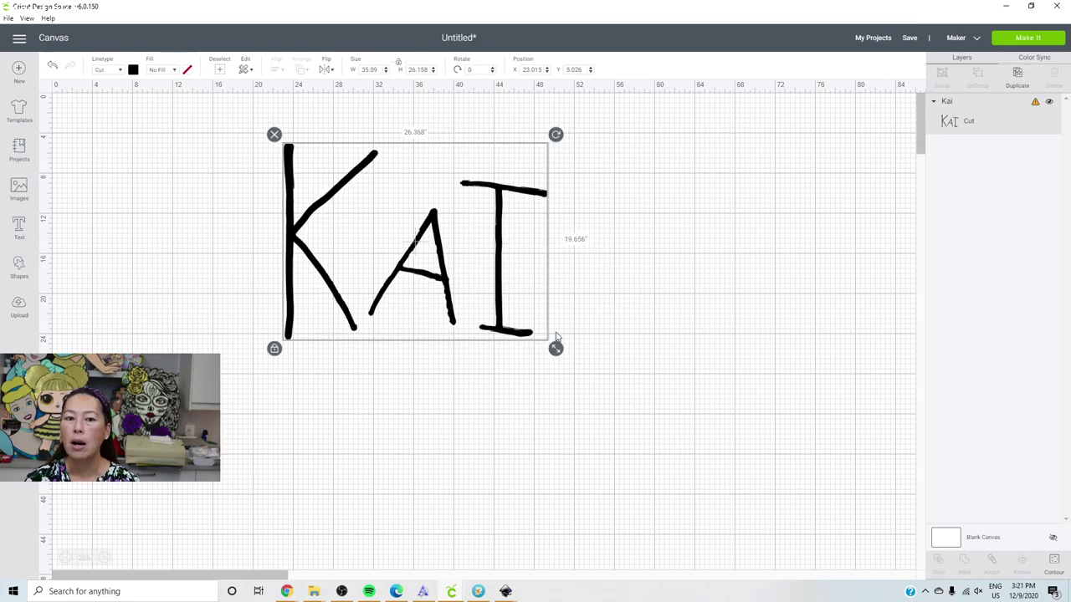